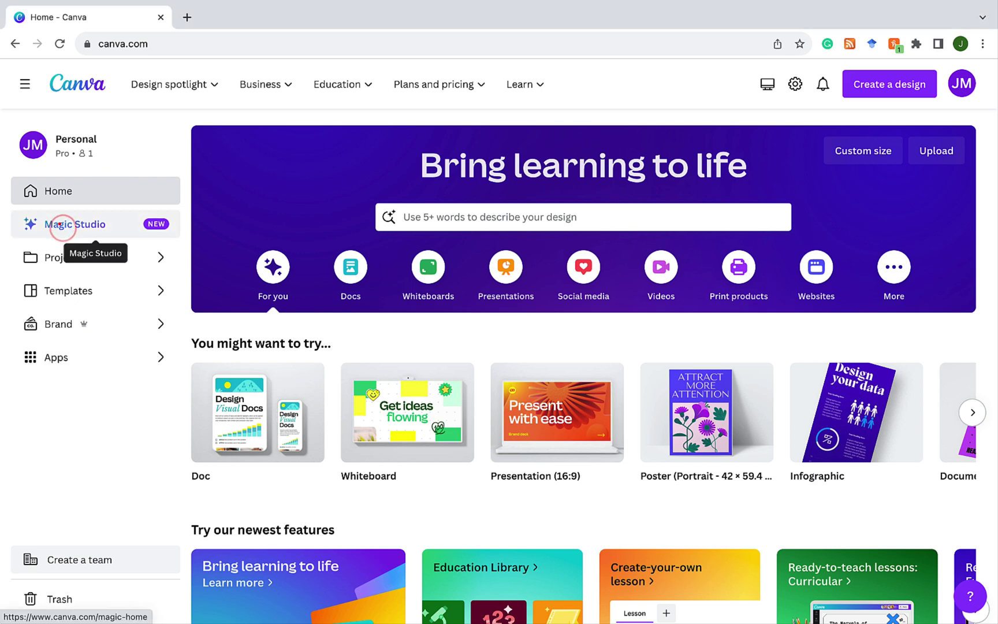
Step: Look over the Magic Studio page, then return Home and list the Presentations formats
left_click(59, 225)
scroll(591, 365, "down", 4)
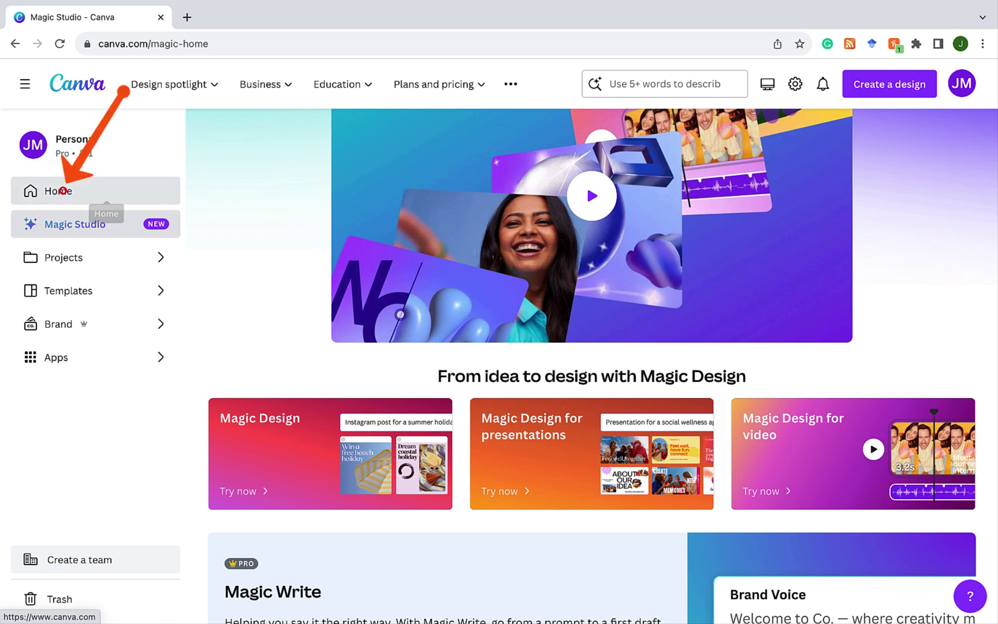
left_click(59, 190)
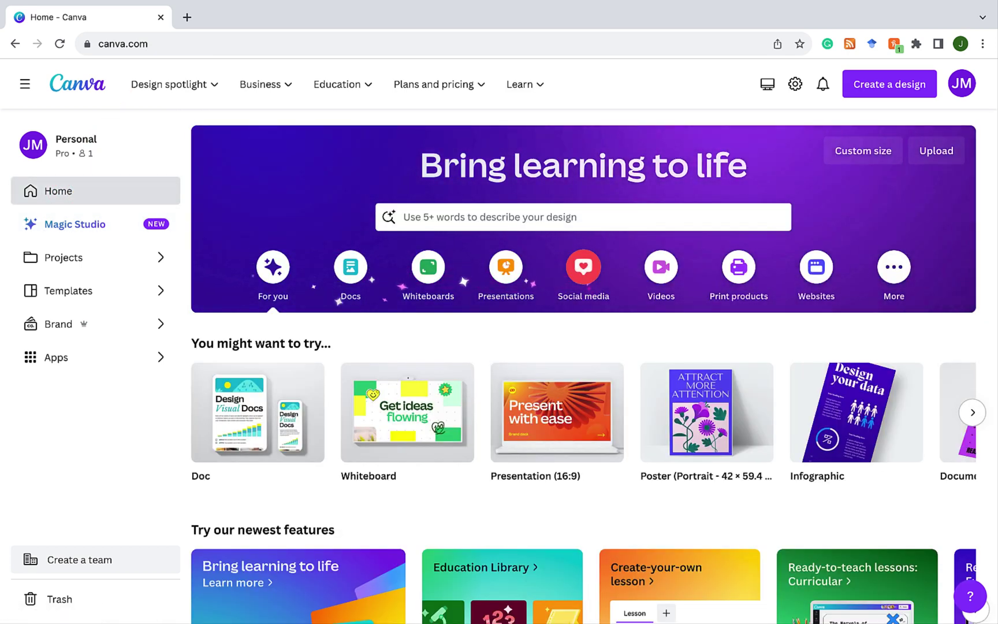
left_click(532, 286)
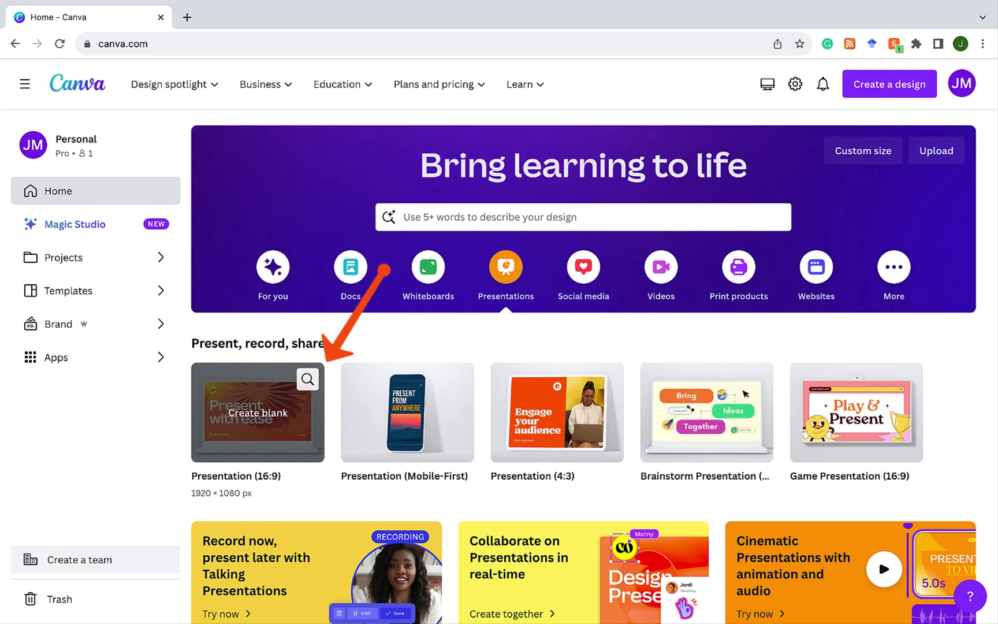
Step: Create a blank Presentation (16:9) and search designs with the pasted grade 2 butterfly life-cycle prompt
left_click(252, 425)
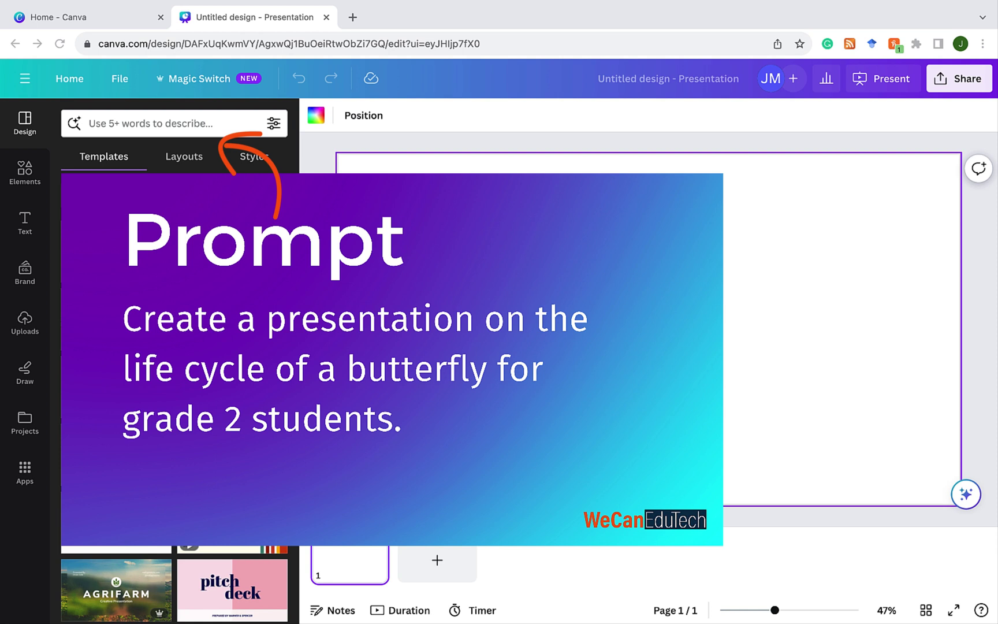
type("Create a presentation on the life cycle of a butterfly for grade 2 students.")
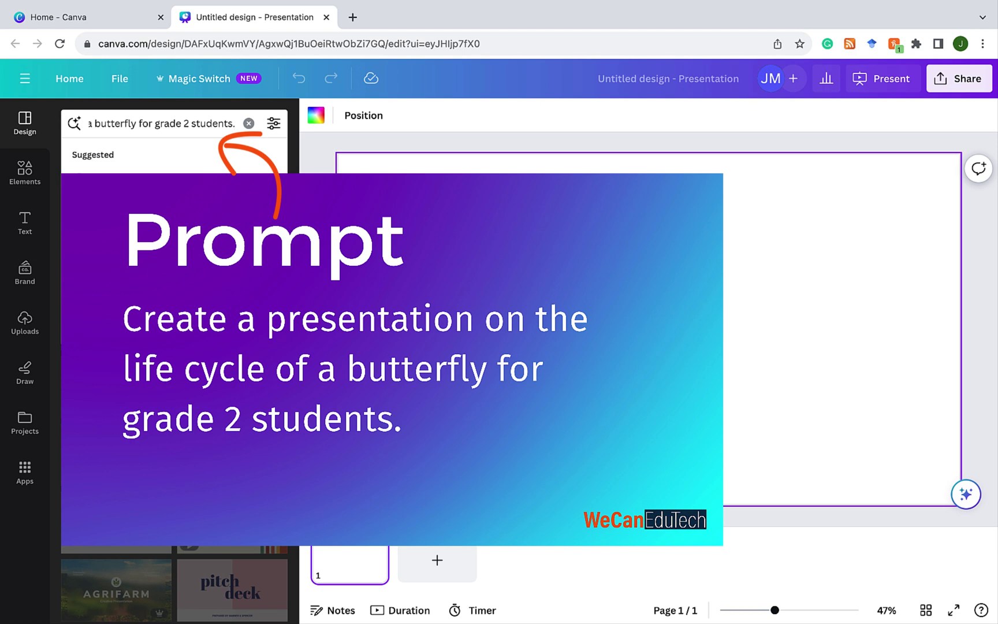
key("Return")
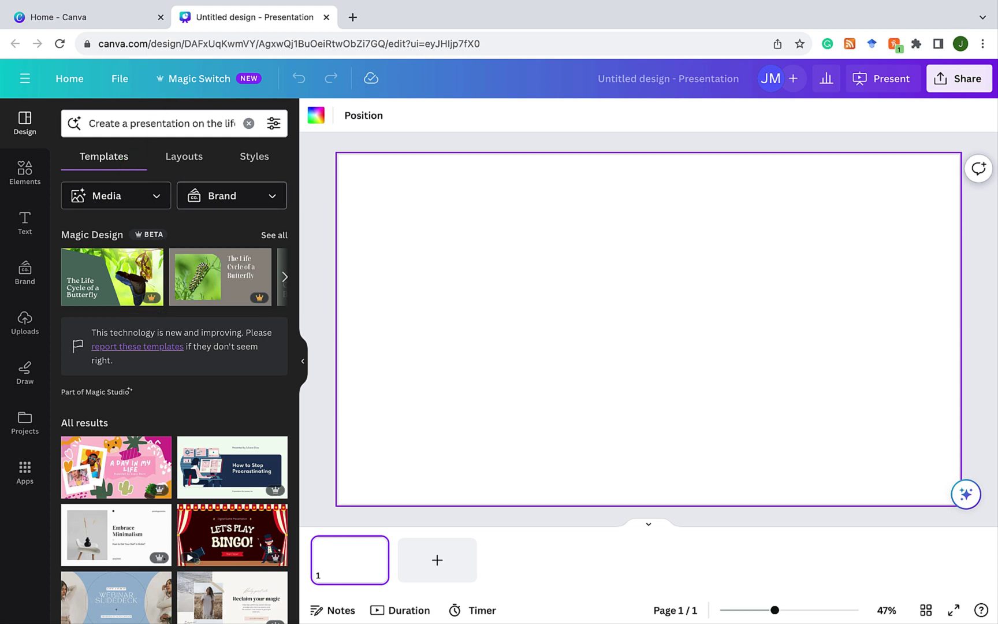
Step: Check the Brand filter, then expand to see all Magic Design butterfly templates
left_click(215, 200)
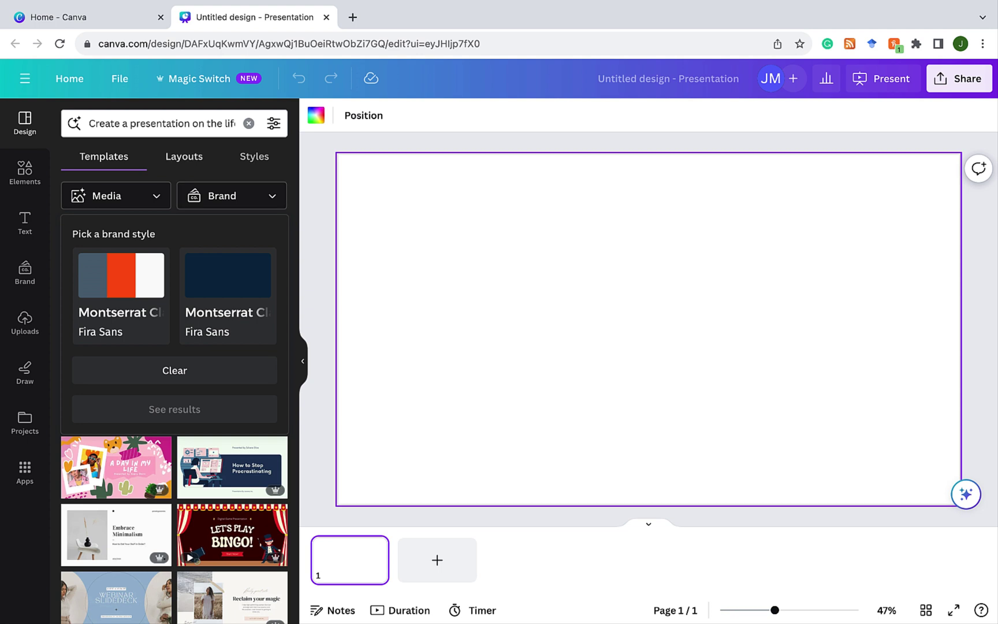
key("Escape")
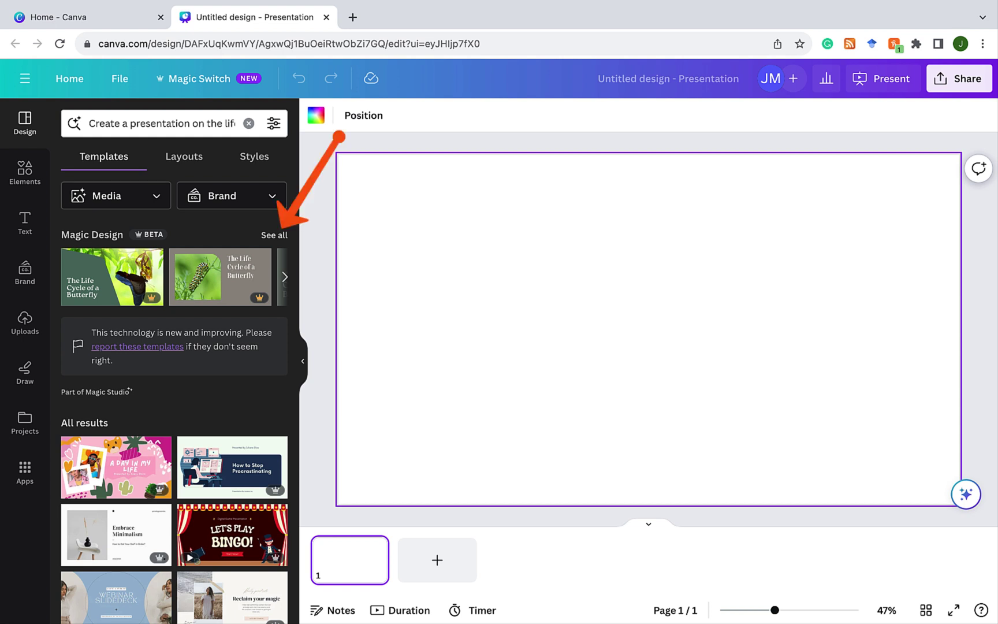
left_click(275, 235)
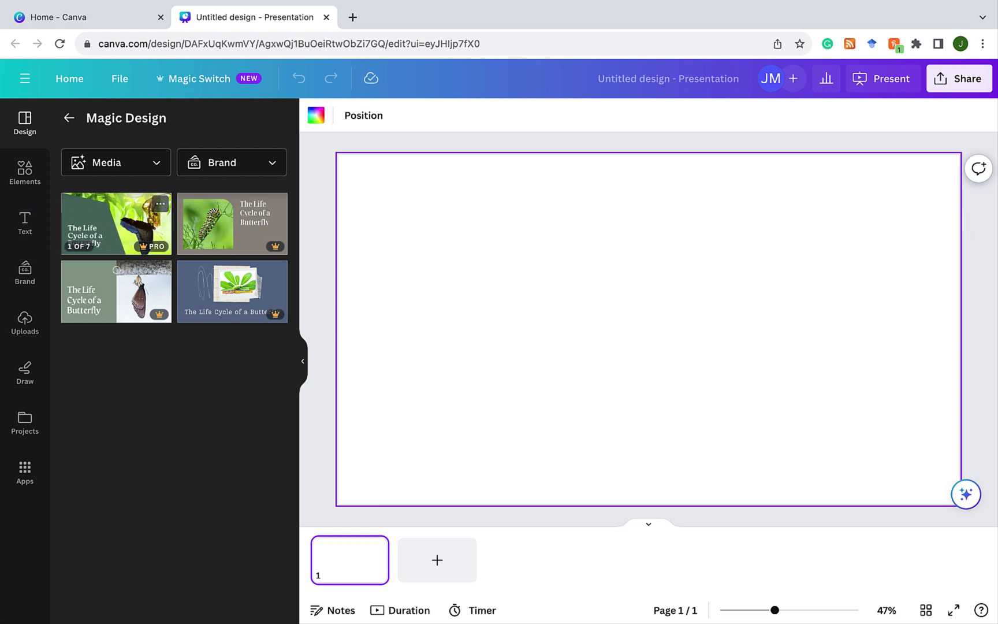
Step: Apply all 7 pages of the first butterfly Magic Design template and present it full screen
left_click(101, 216)
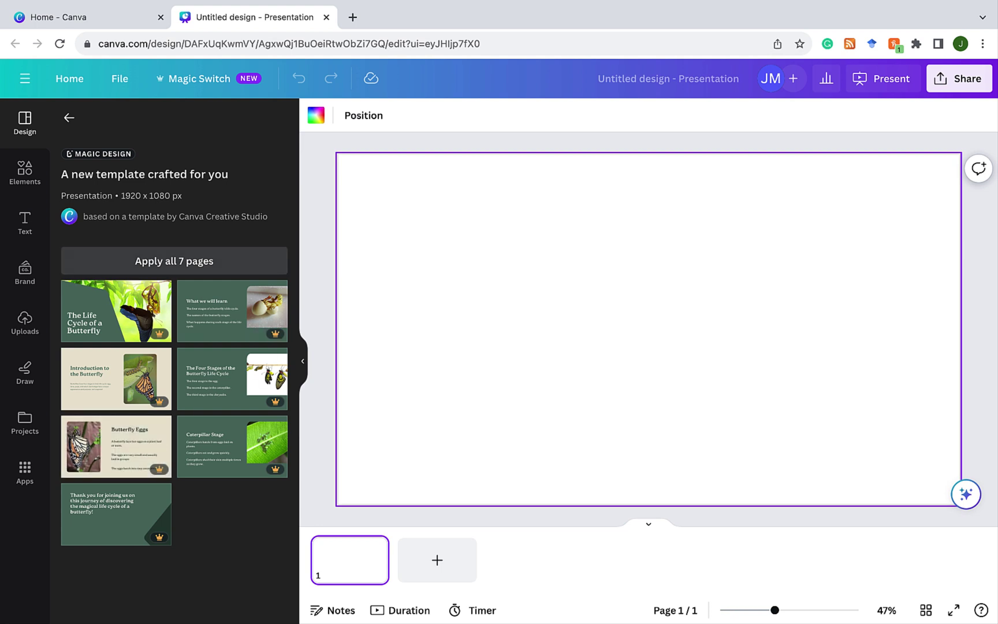
left_click(174, 261)
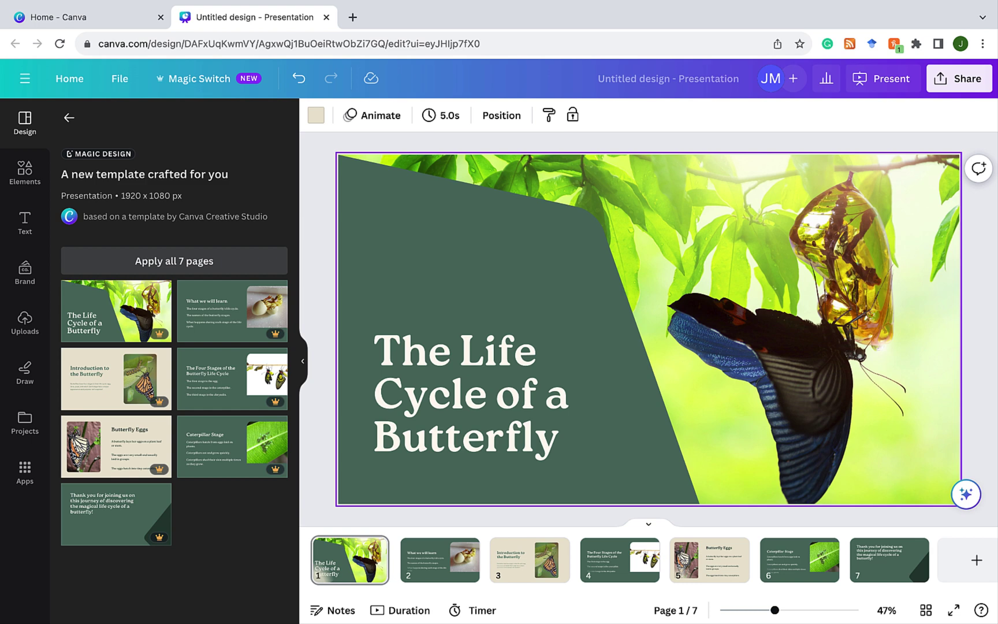
left_click(879, 79)
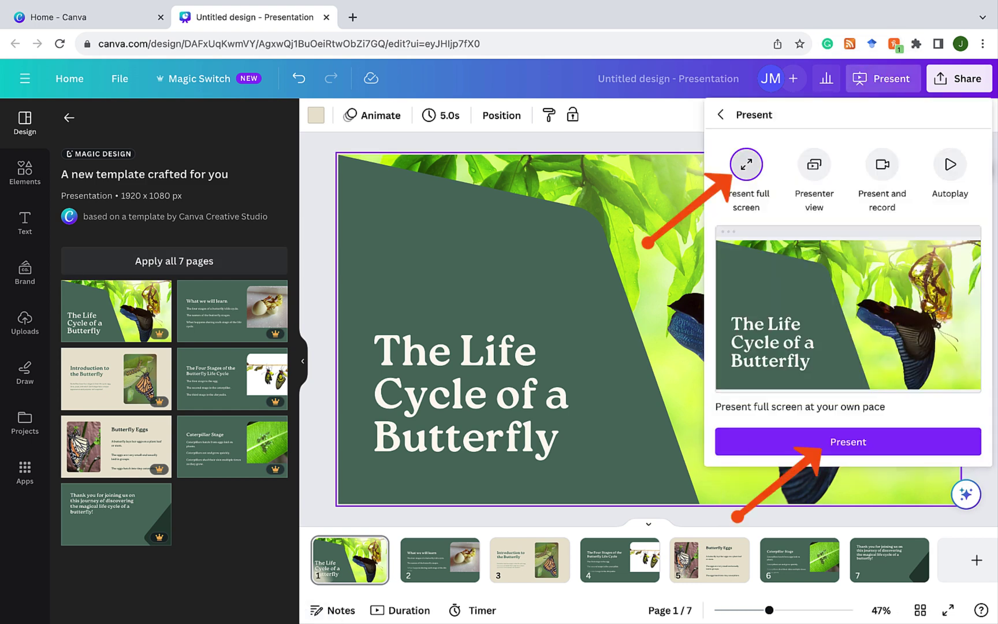
left_click(824, 441)
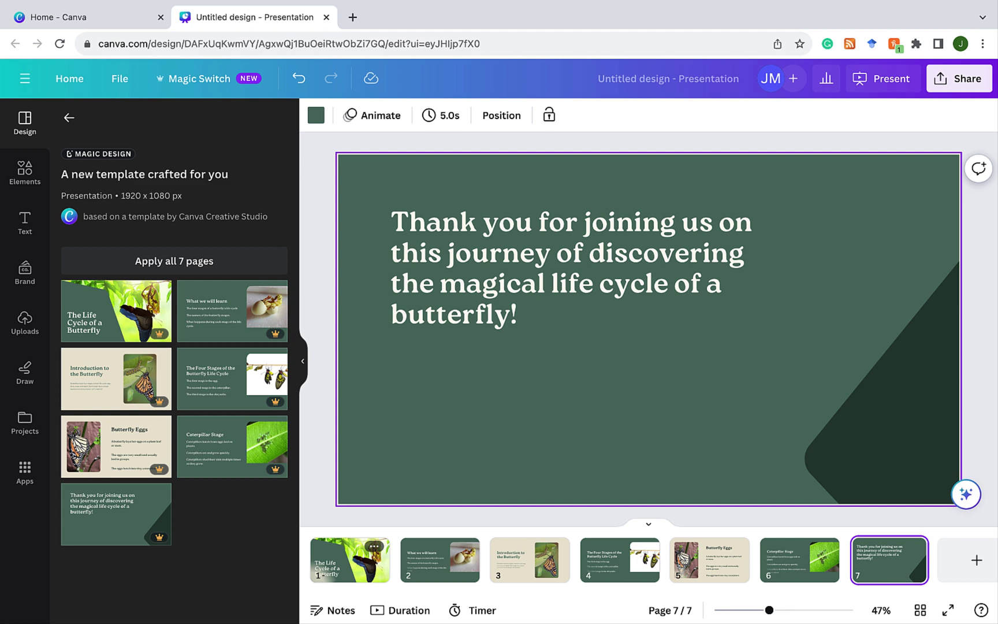
Step: Select slide 3's Introduction to the Butterfly body text and bring up Magic Write for it
left_click(349, 559)
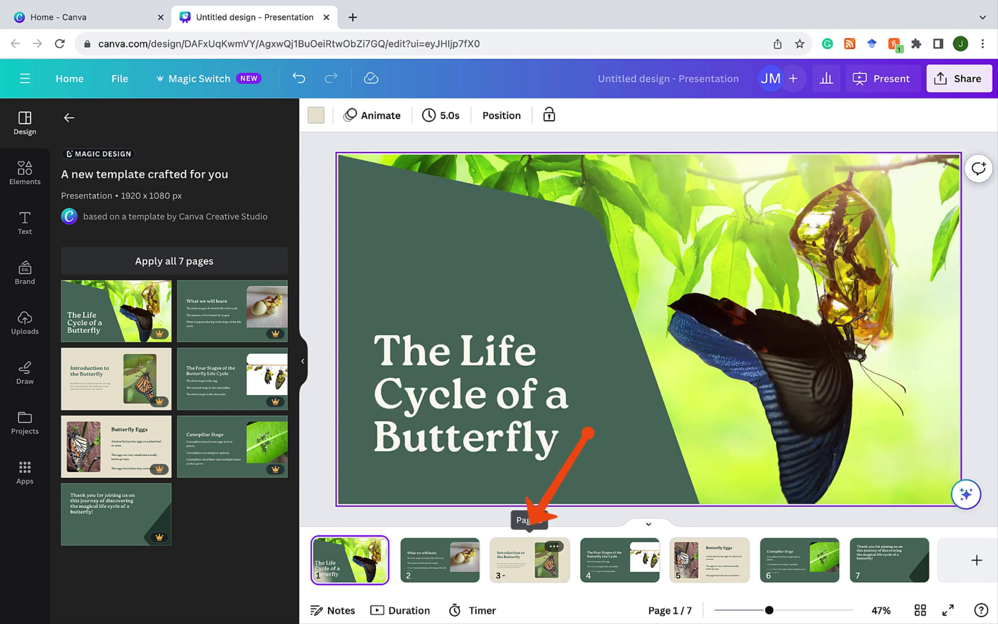
left_click(514, 561)
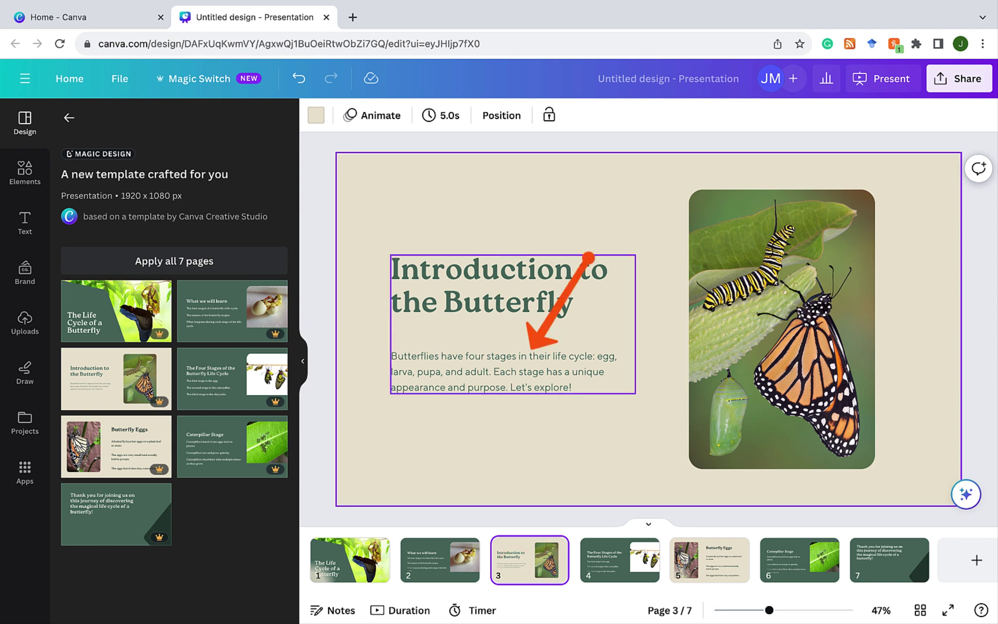
left_click(412, 356)
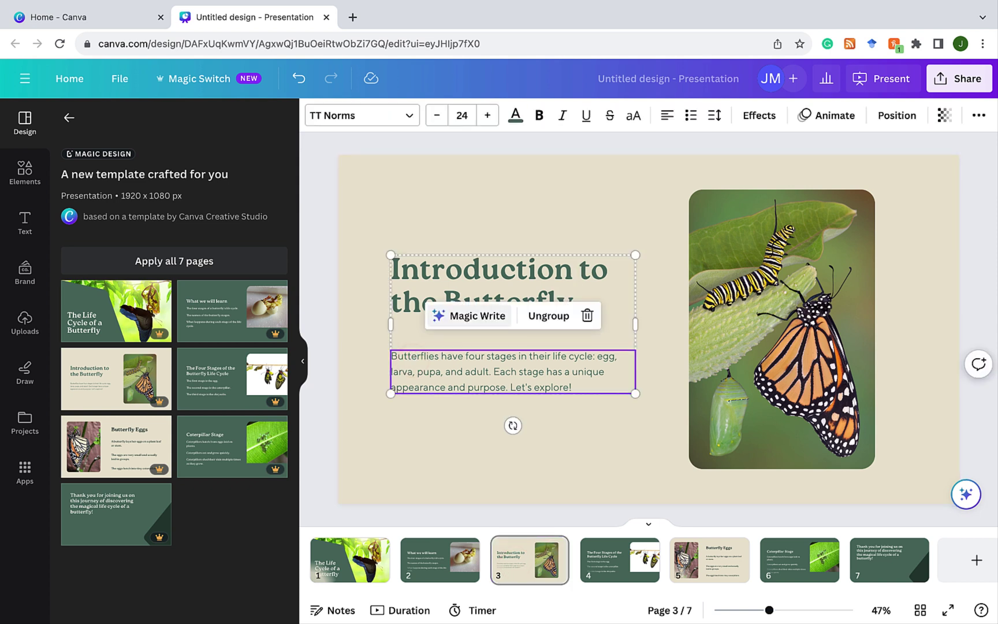
left_click(462, 318)
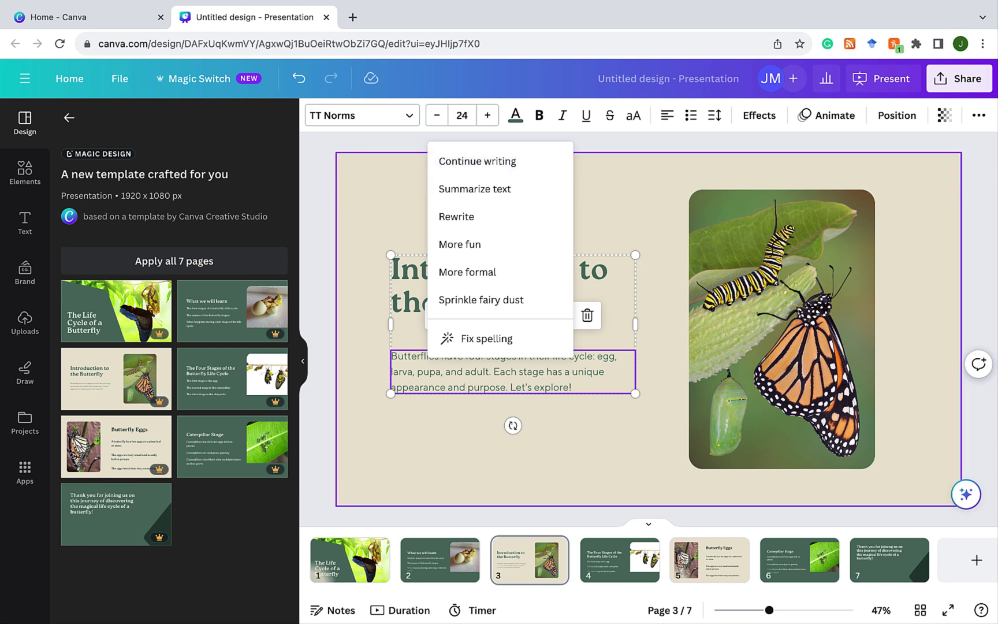
left_click(358, 254)
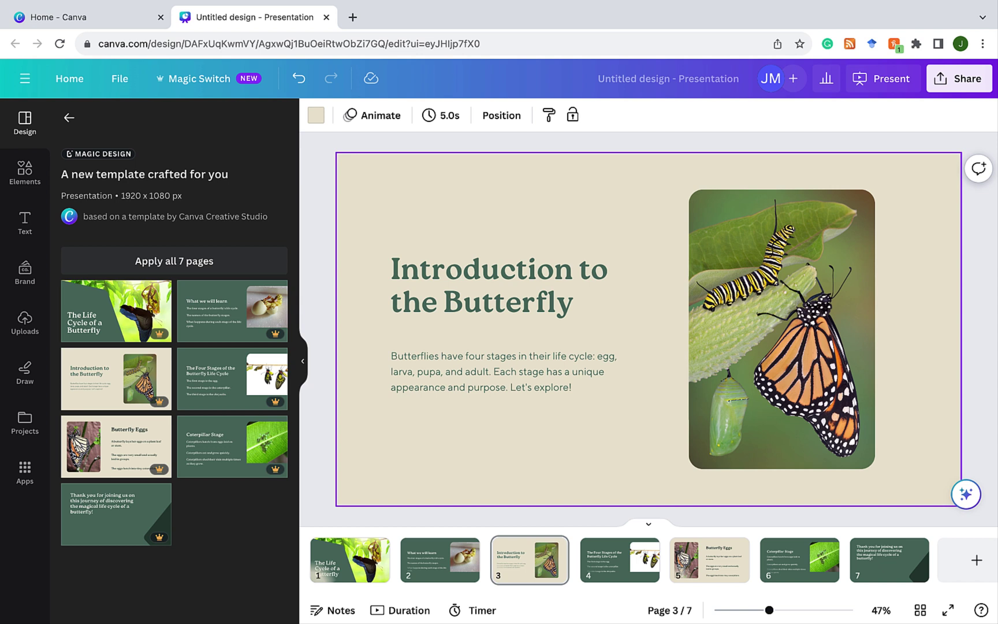
left_click(453, 367)
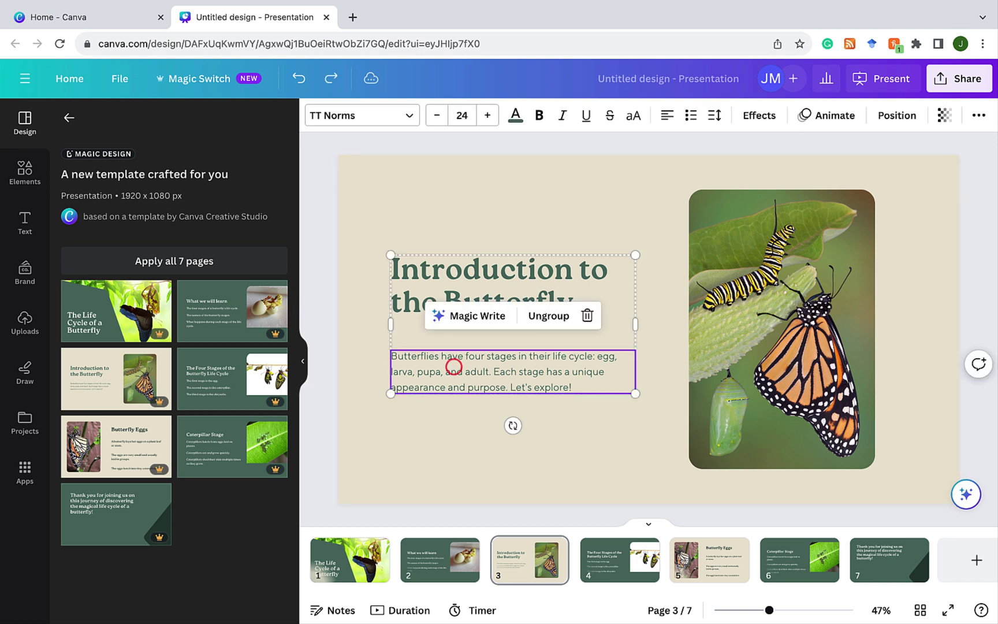
left_click(459, 316)
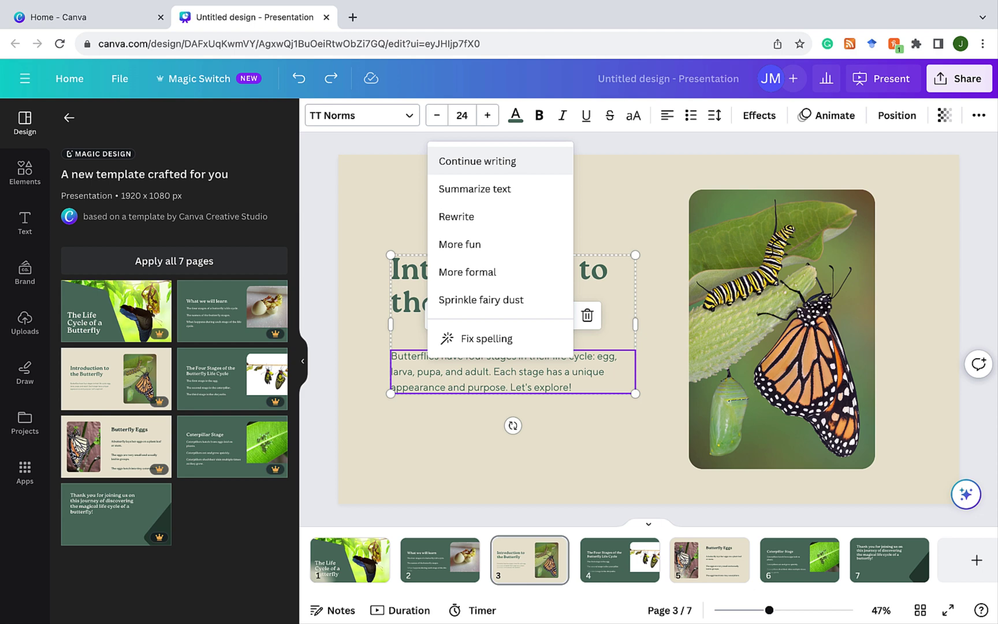
Step: Extend the introduction with Magic Write paragraphs, then ungroup and move the heading aside
left_click(477, 161)
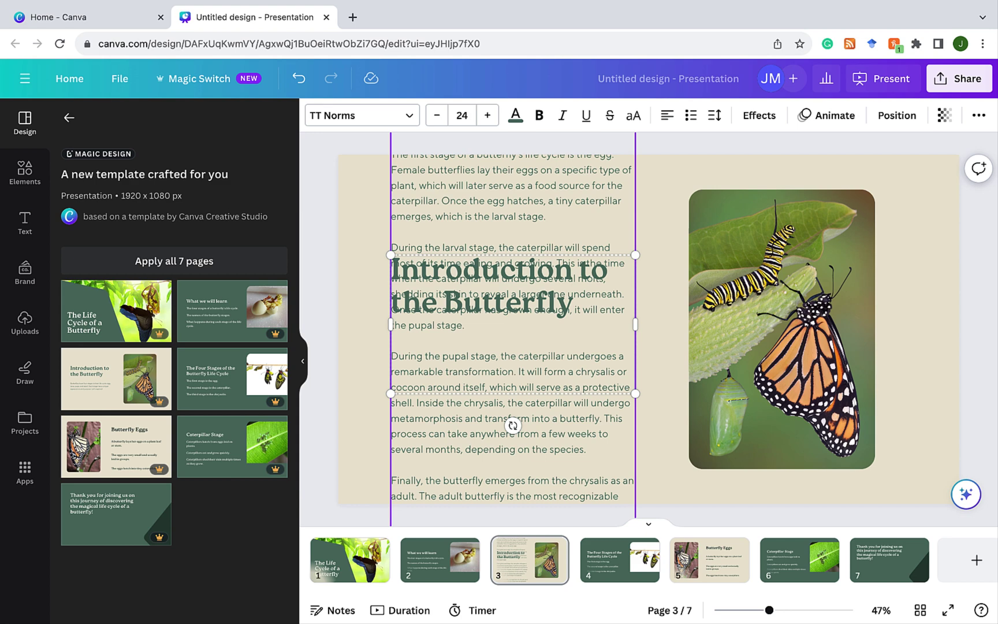
key("ctrl+minus")
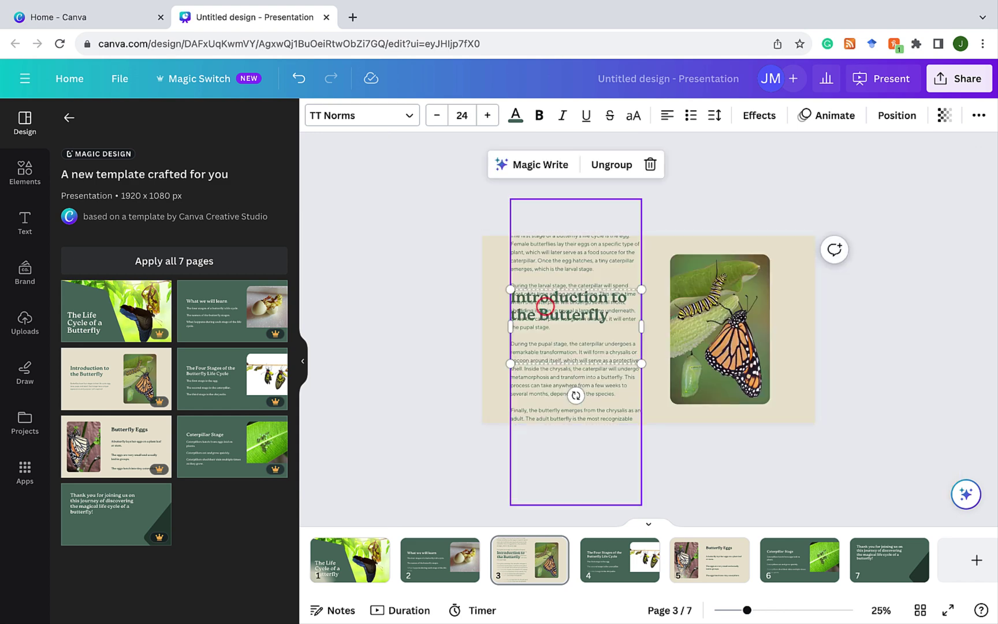
mouse_move(545, 306)
left_mouse_down()
mouse_move(512, 297)
mouse_move(536, 309)
left_mouse_up()
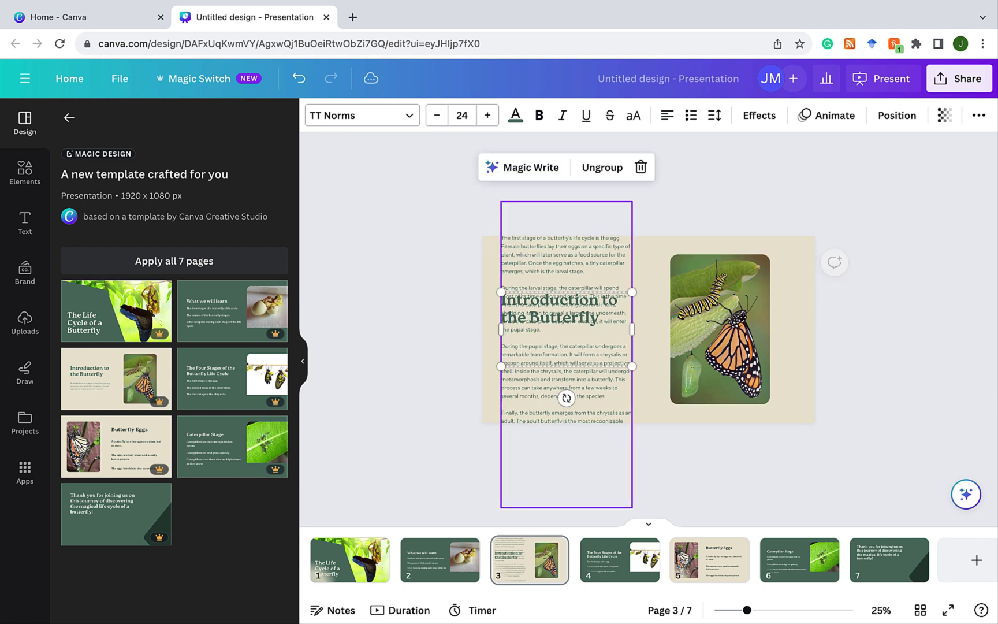
left_click(604, 167)
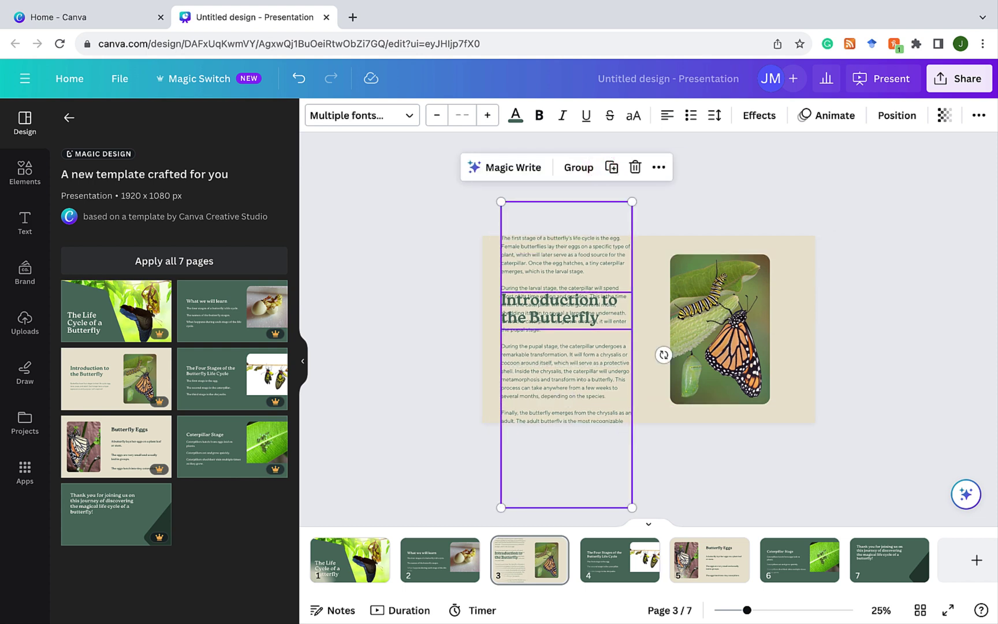
left_click(428, 294)
left_click_drag(519, 301, 742, 316)
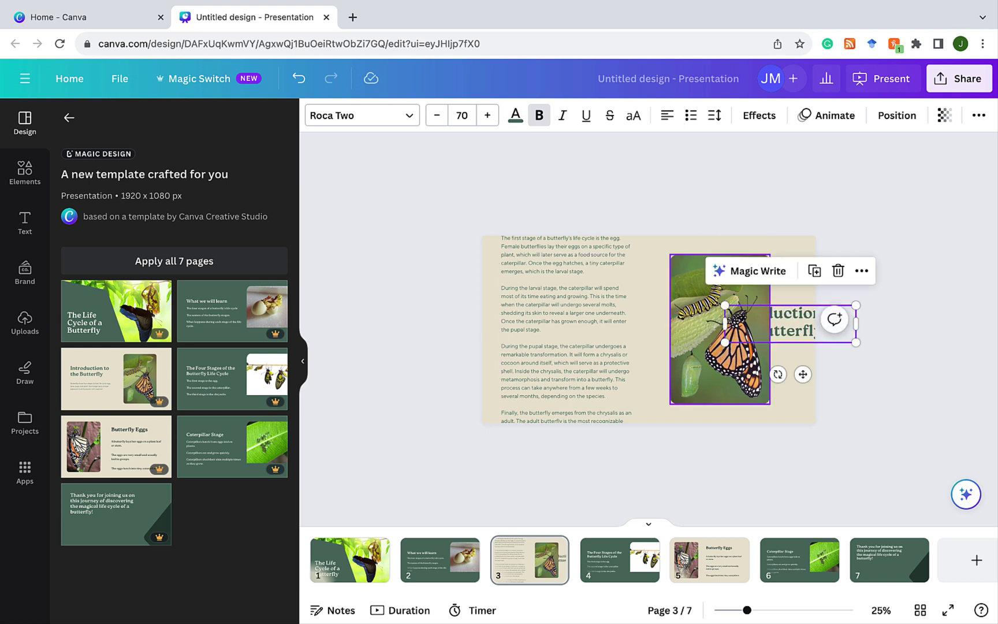
Step: Resize the long body text into a narrow 14.5-size column beside the butterfly photo
left_click(564, 301)
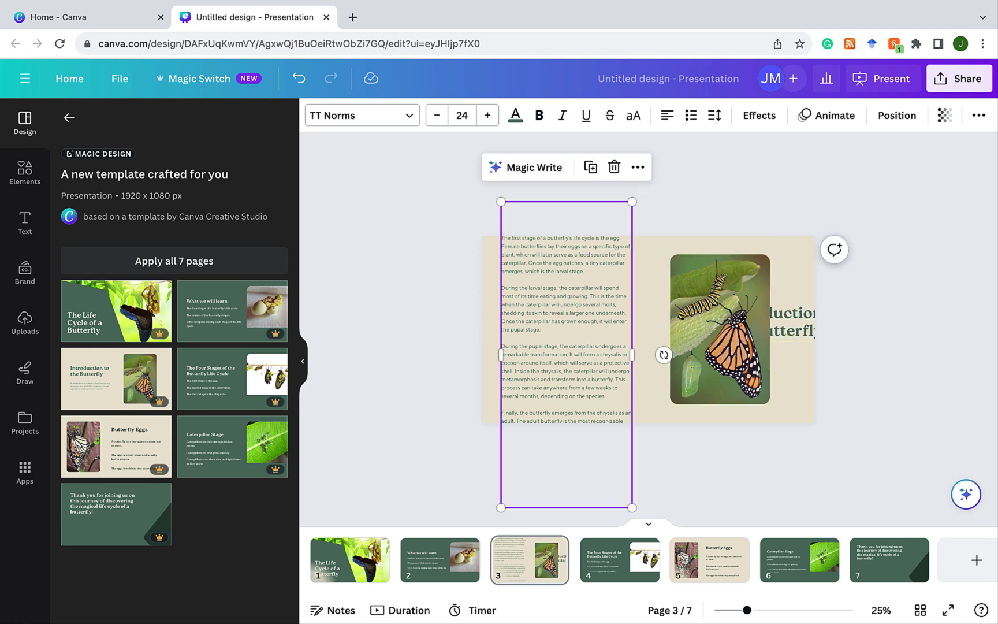
scroll(658, 346, "up", 1)
left_click_drag(631, 514, 585, 407)
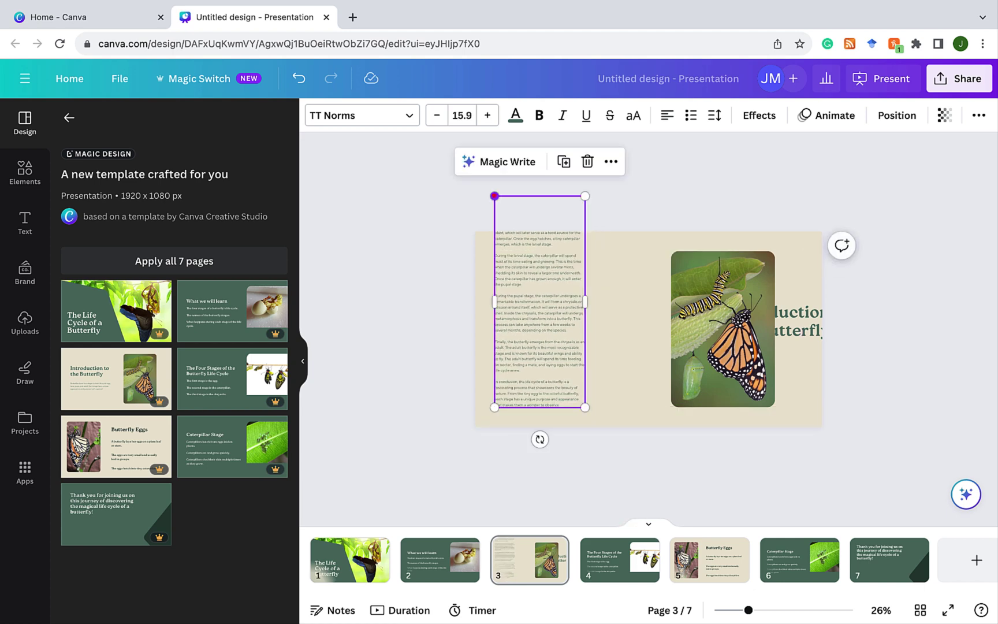
left_click_drag(494, 196, 518, 251)
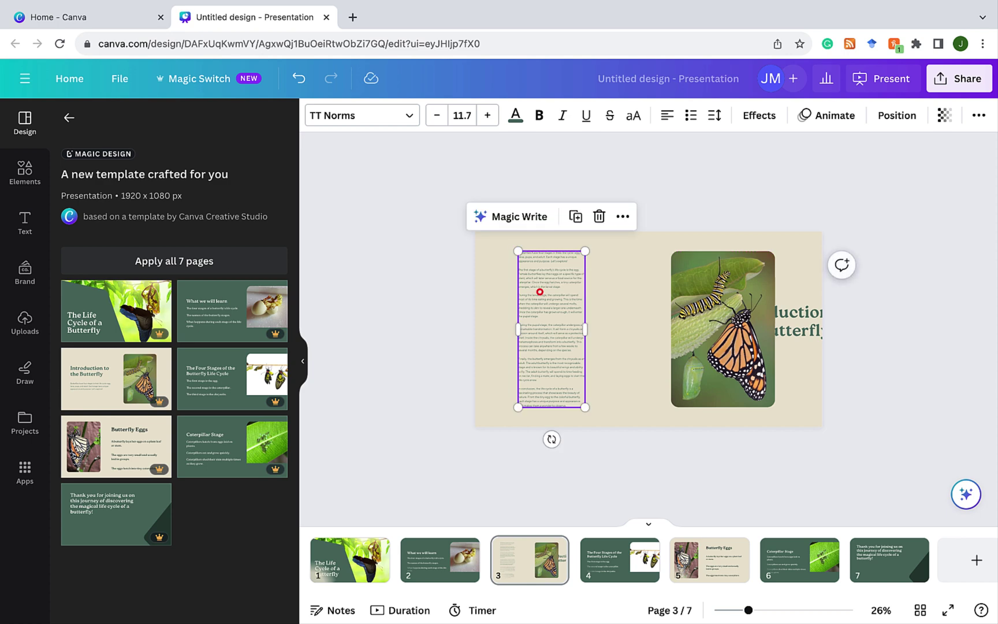
left_click_drag(539, 291, 525, 291)
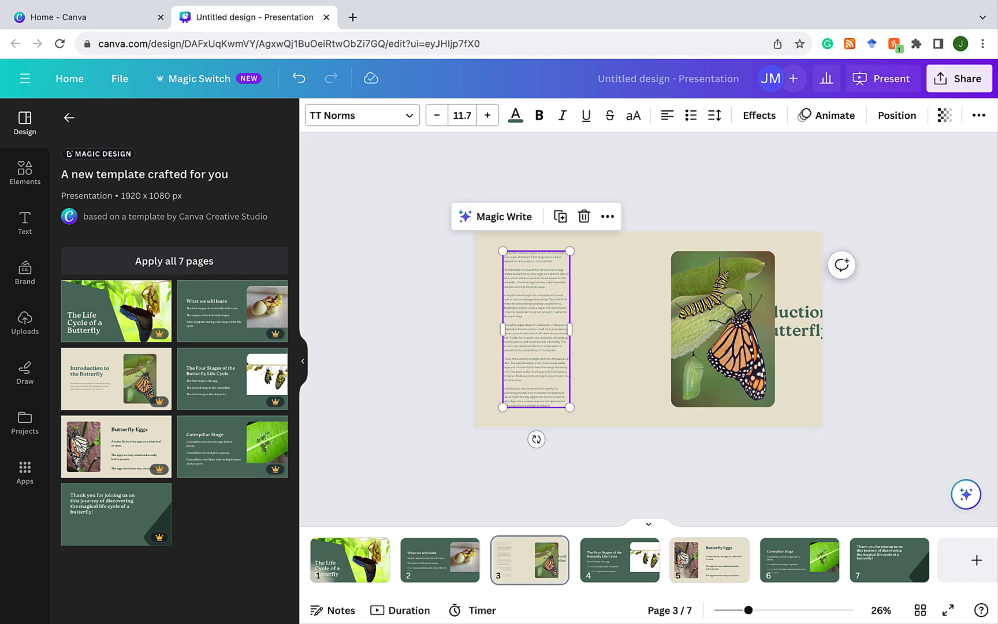
scroll(648, 330, "up", 5)
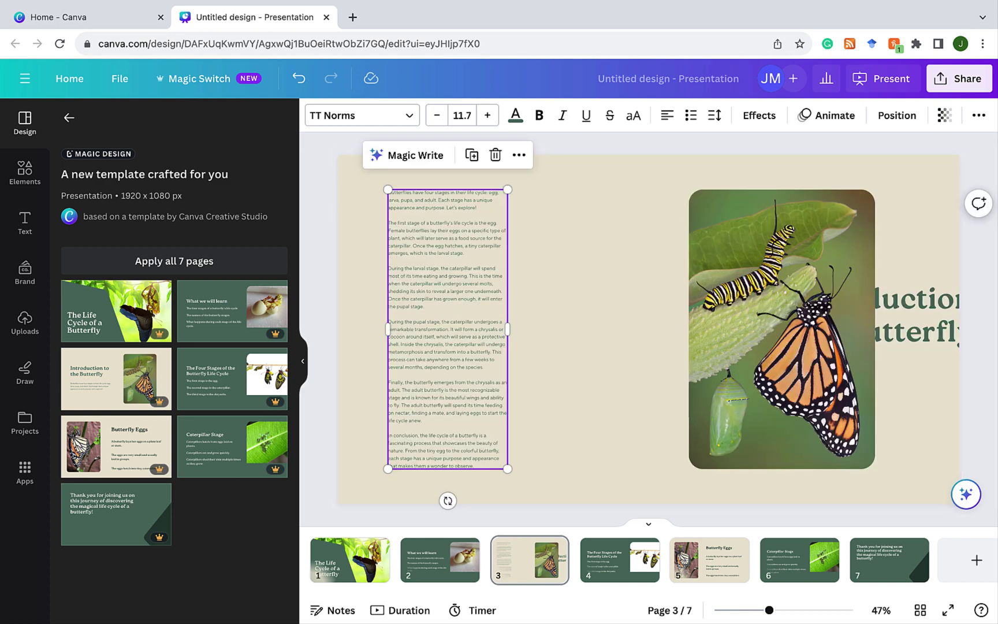
left_click_drag(387, 189, 375, 160)
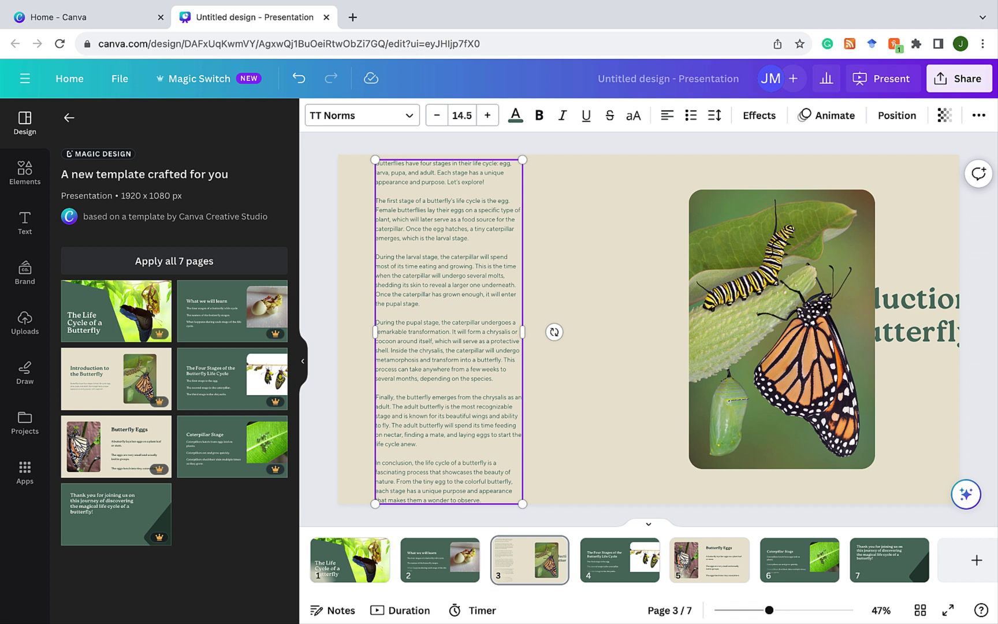
key("Escape")
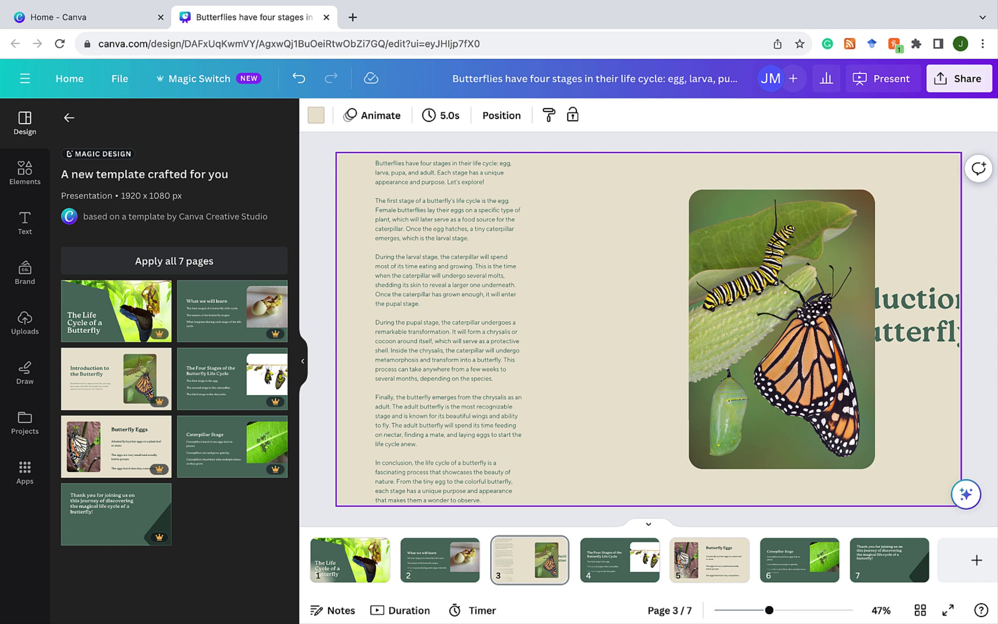
Step: Summarize slide 3's body text with Magic Write and enlarge the summary to size 29.9
left_click(410, 216)
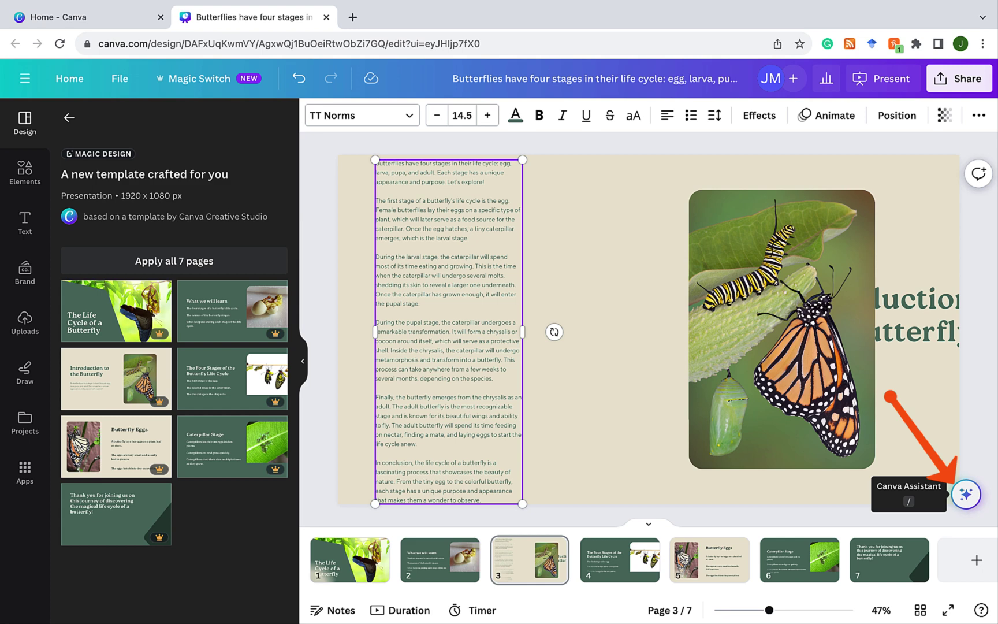
left_click(965, 493)
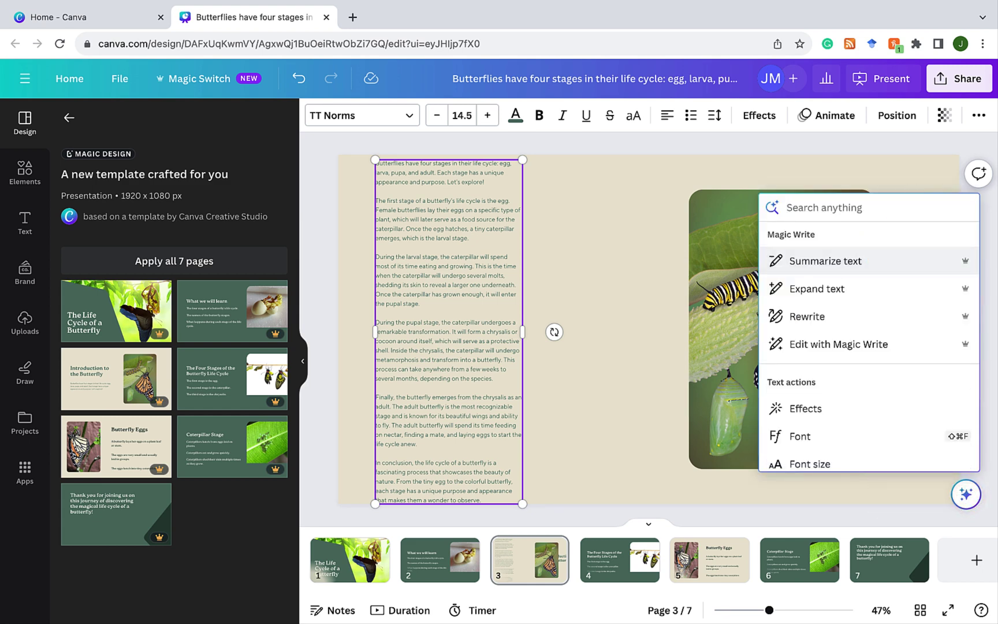
left_click(814, 261)
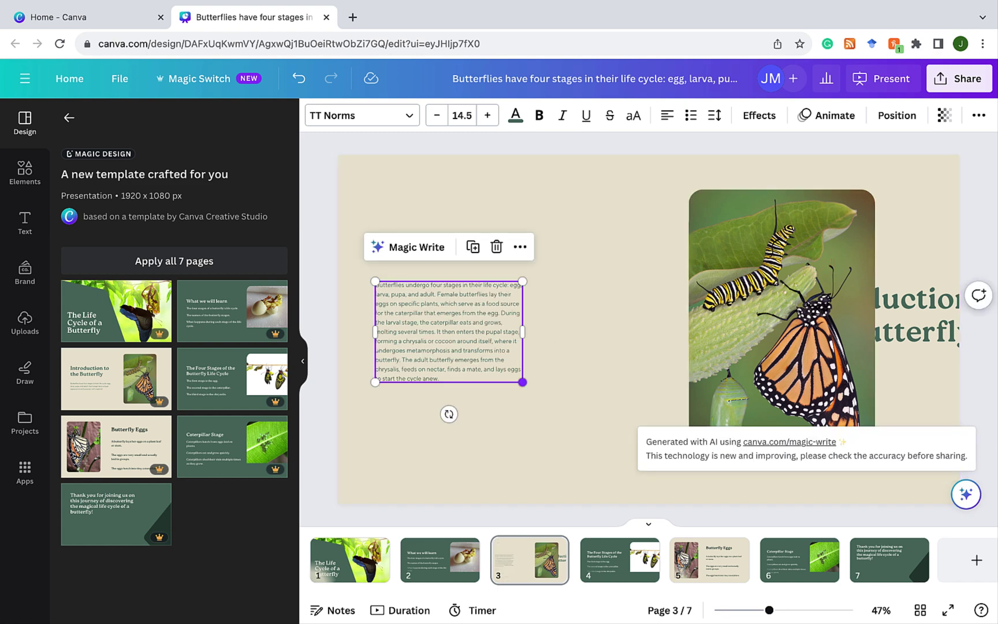
left_click_drag(522, 382, 649, 468)
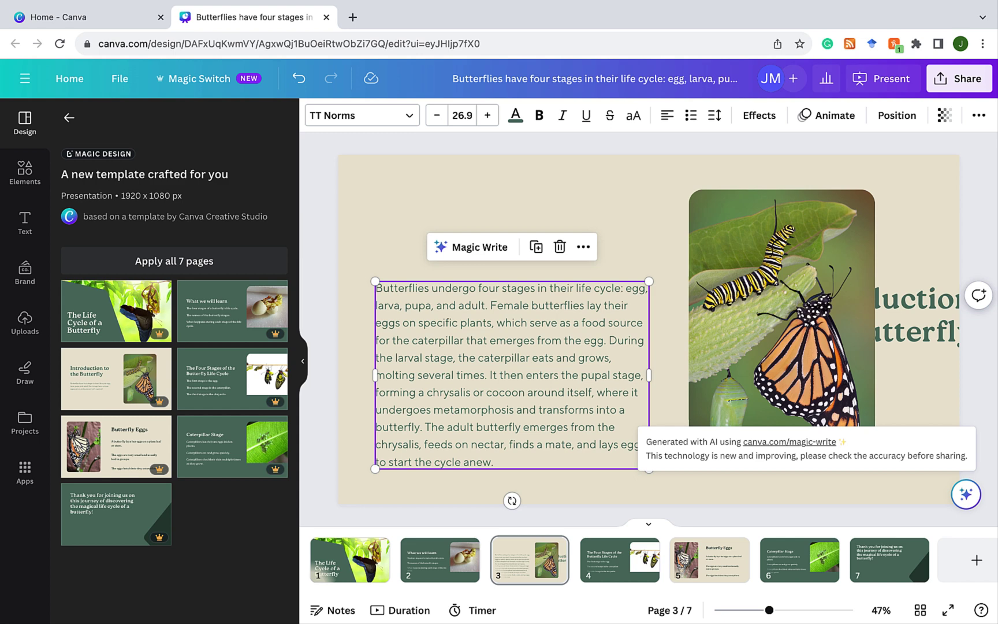
left_click_drag(374, 282, 345, 261)
Step: Rewrite the paragraph with Magic Write's Sprinkle fairy dust option for a whimsical tone
left_click(456, 225)
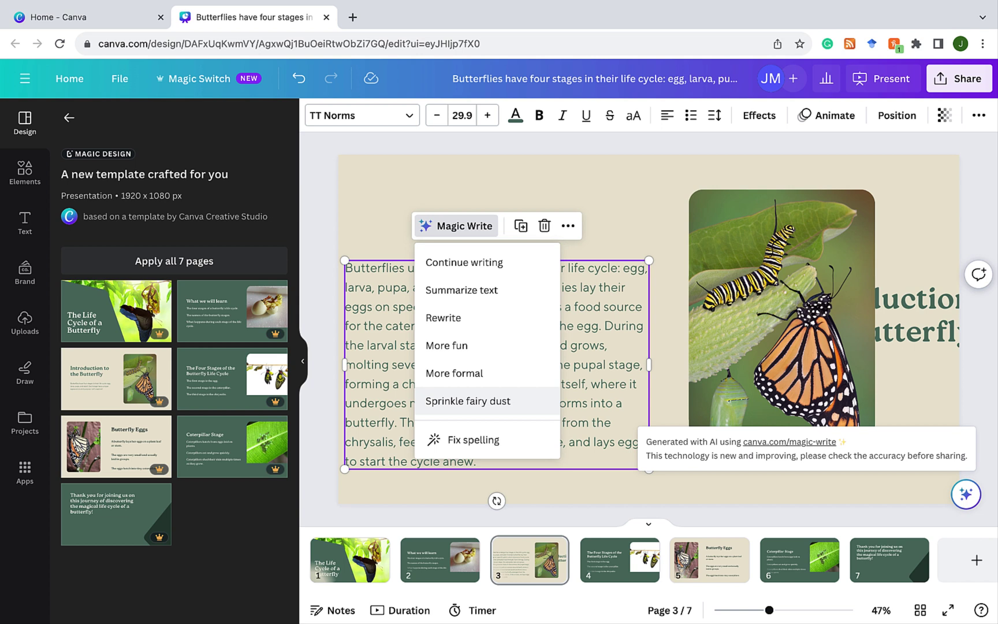
left_click(458, 403)
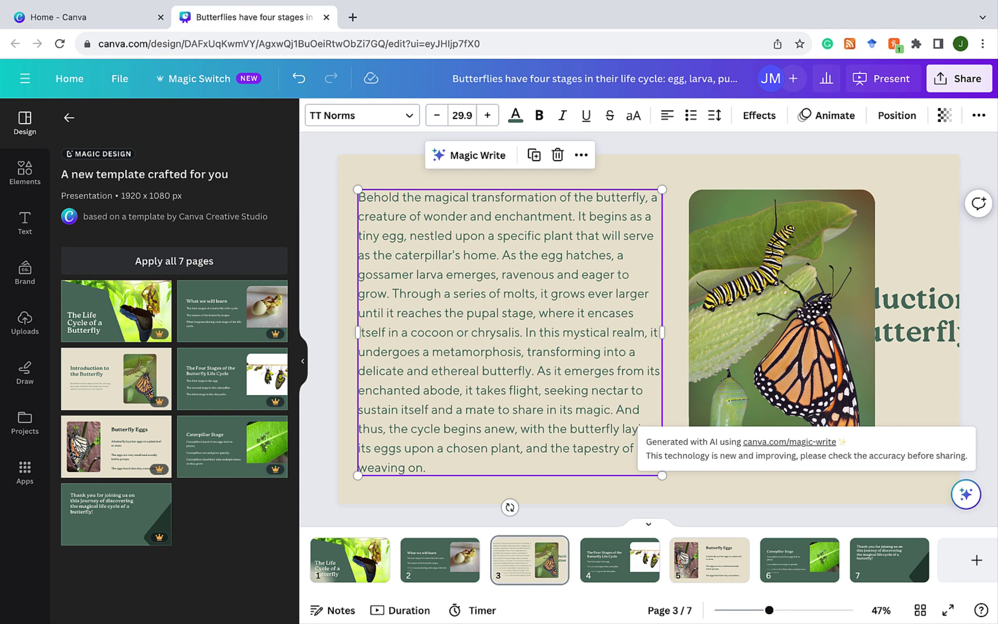
key("Escape")
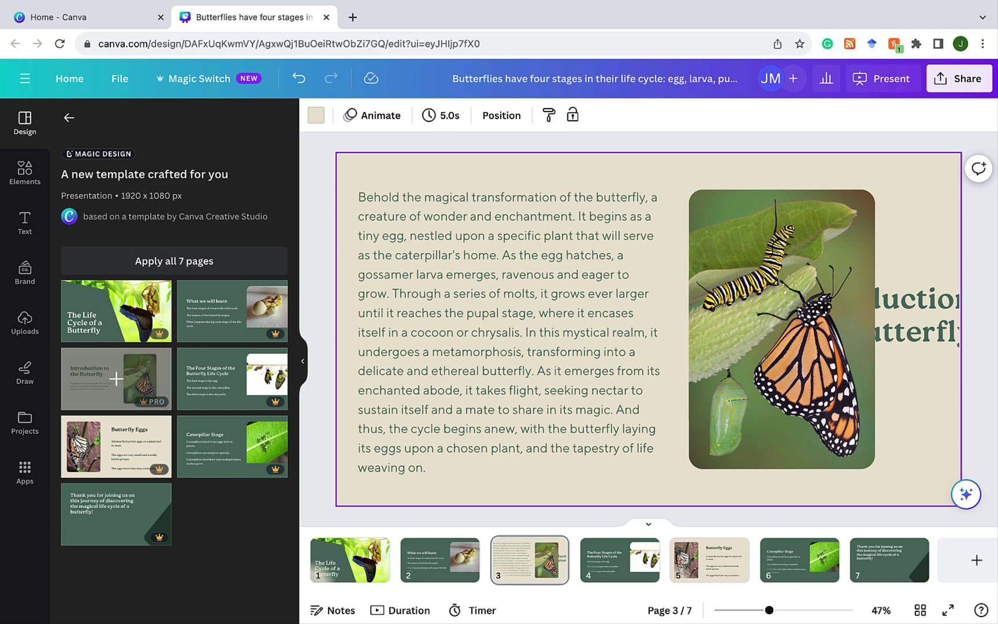
Step: Replace slide 3 with the template's Introduction to the Butterfly page
left_click(89, 384)
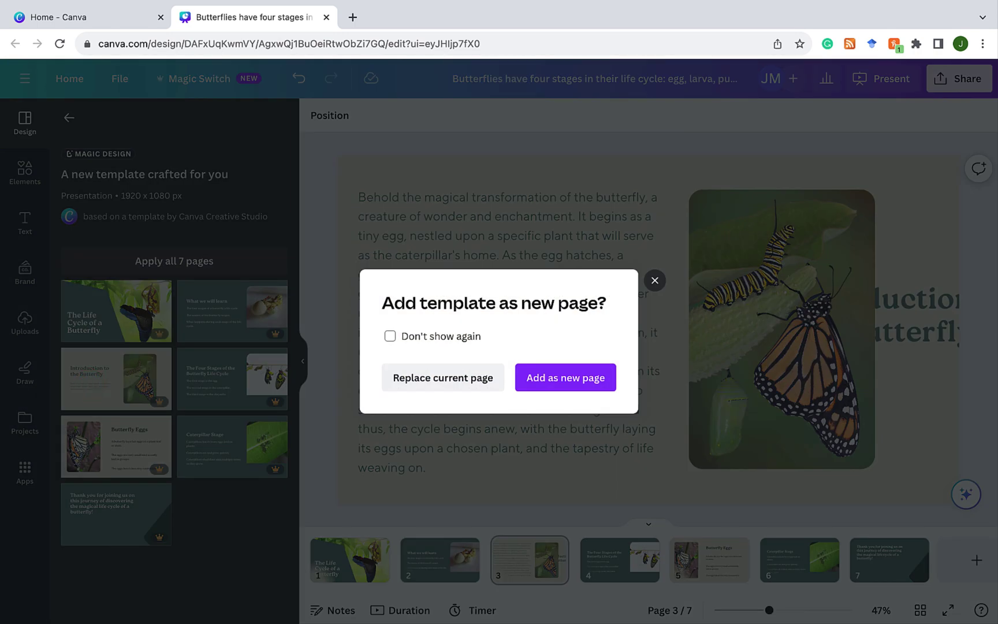
left_click(453, 377)
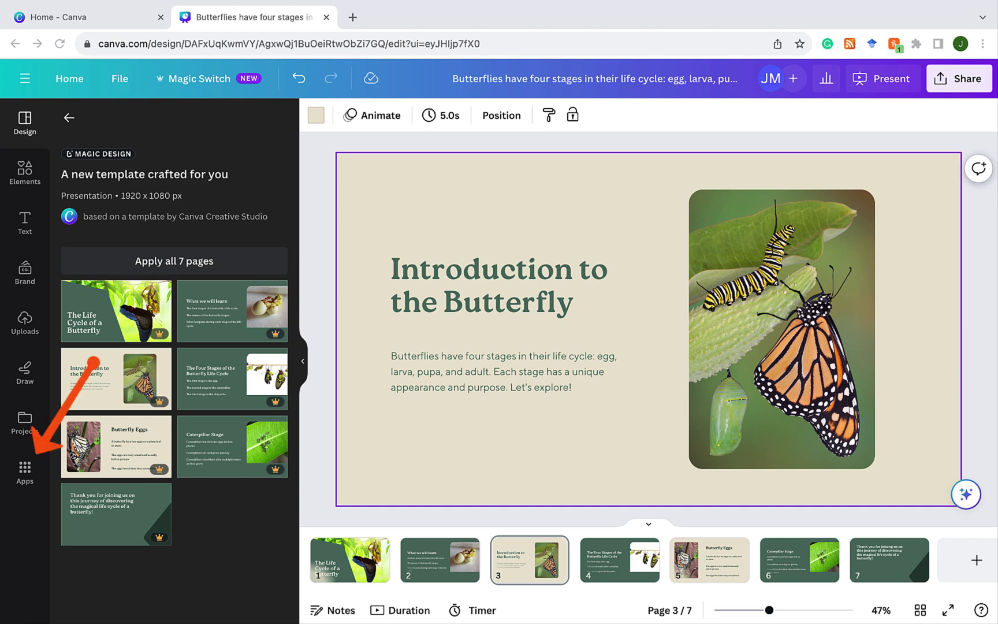
Step: Find the Magic Morph app by searching 'magic morph' in Apps and launch it
left_click(25, 472)
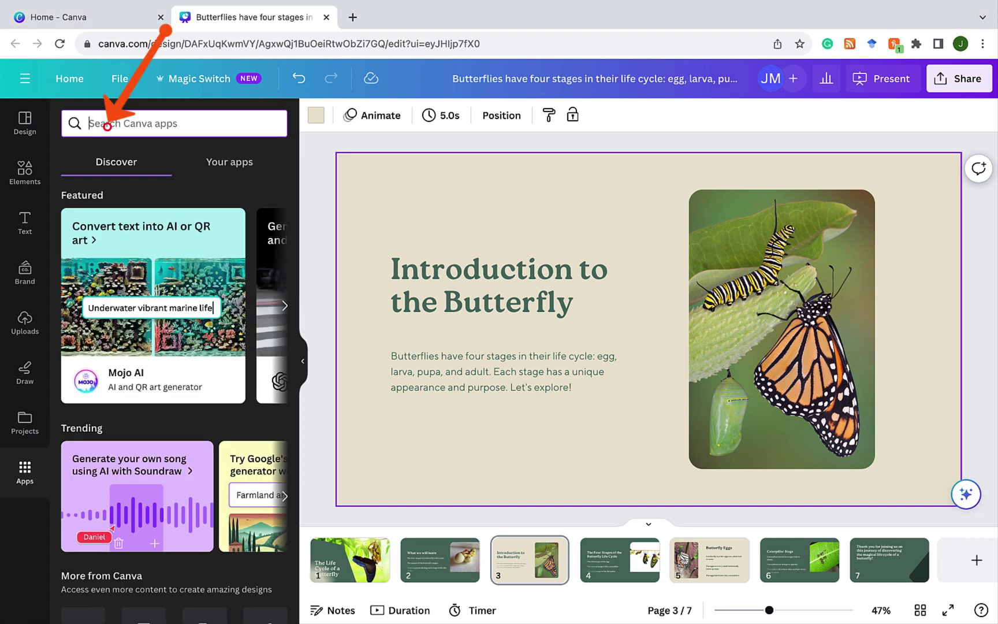
type("magic morph")
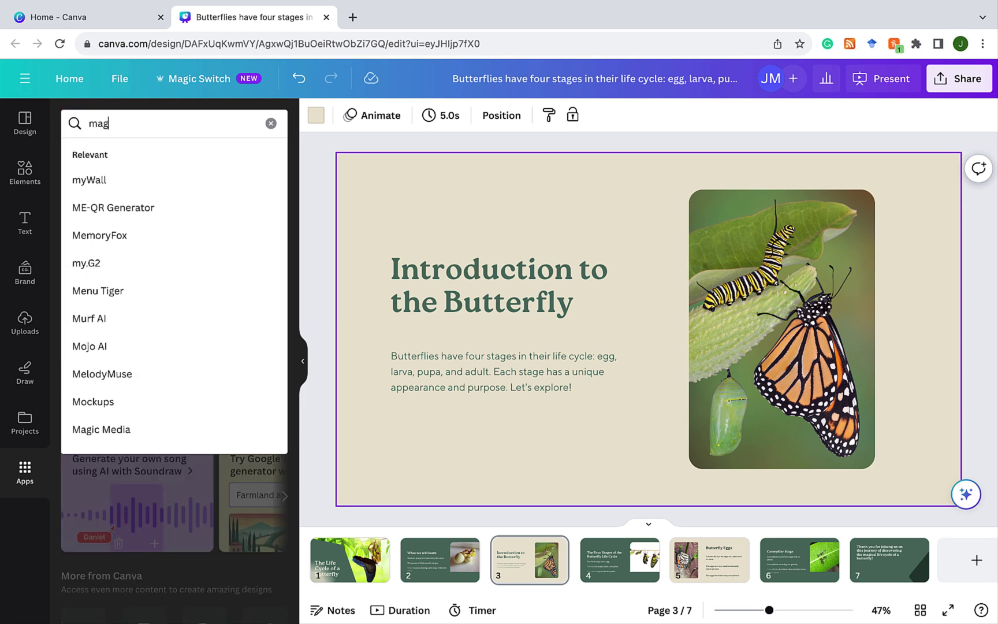
key("Return")
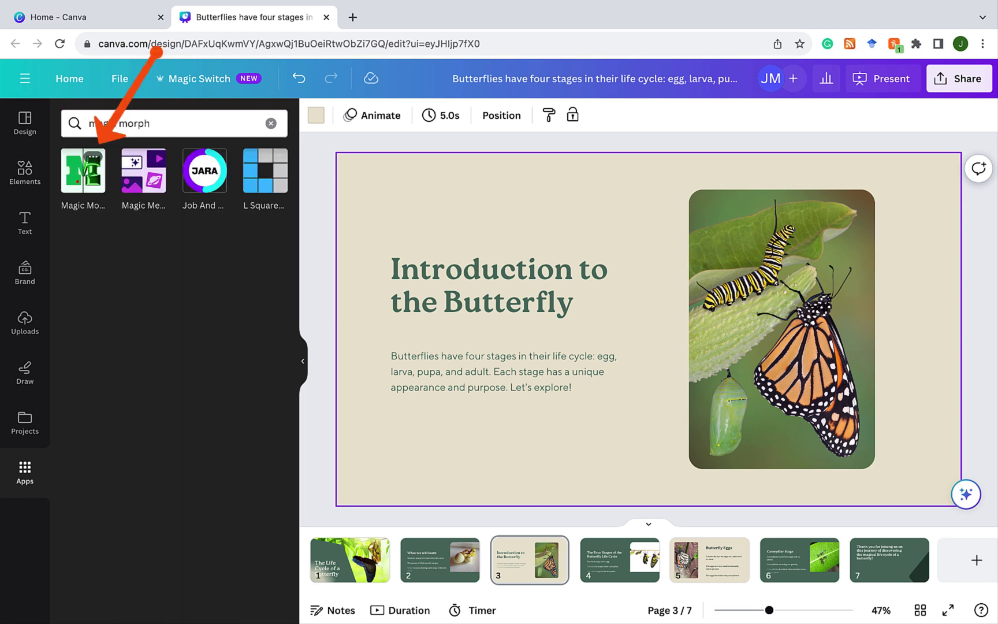
left_click(81, 174)
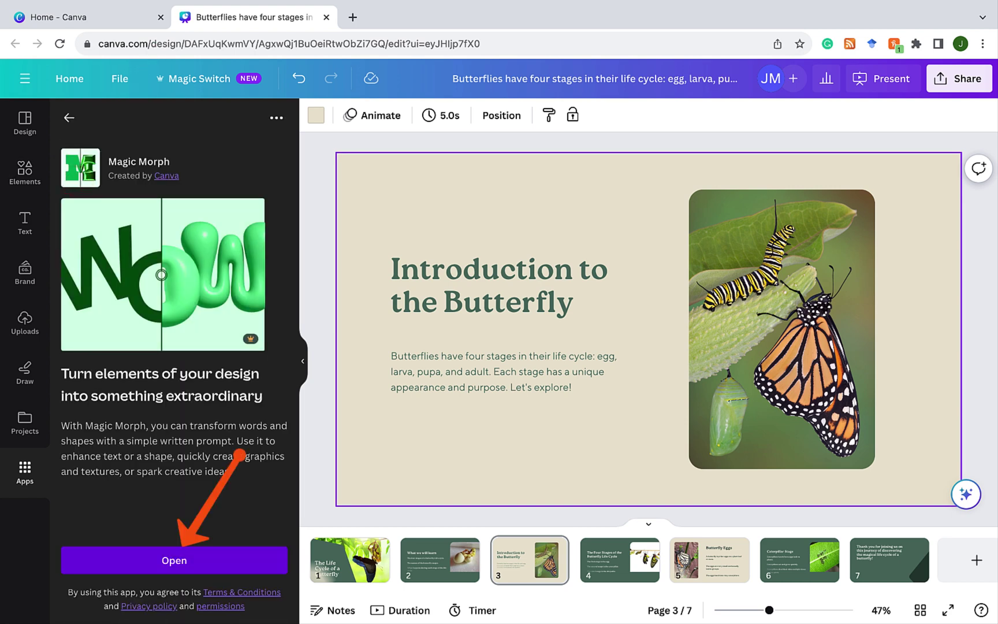
left_click(173, 559)
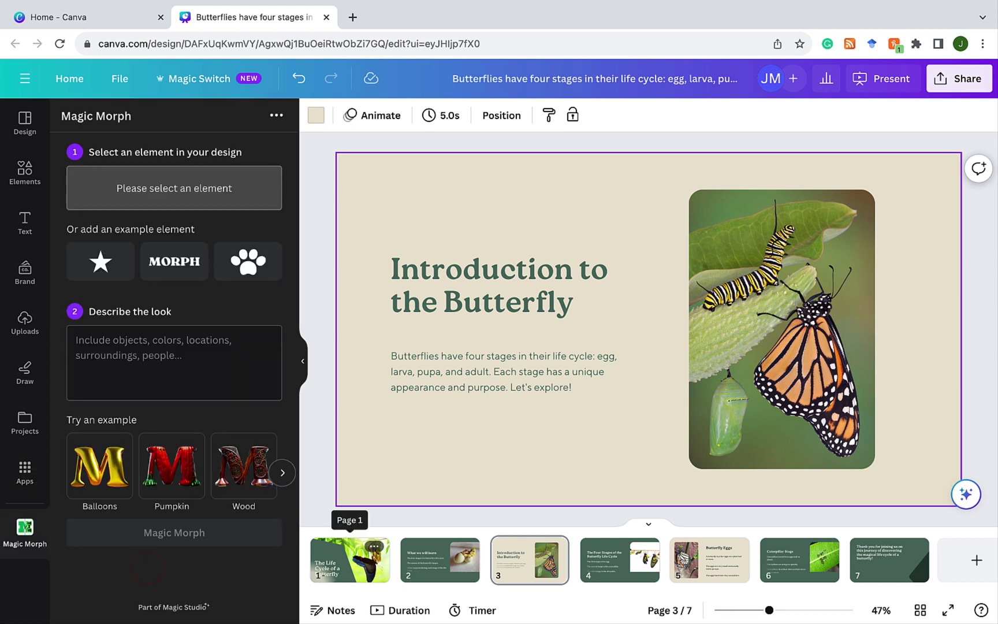
Step: Target slide 1's title The Life Cycle of a Butterfly with the Halloween pumpkin look
left_click(350, 559)
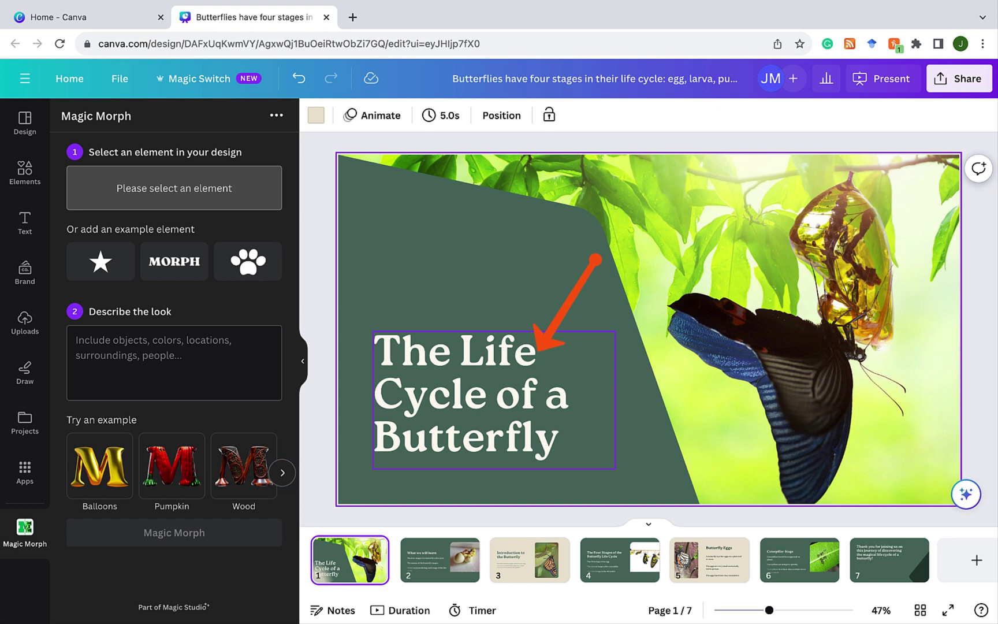
left_click(419, 352)
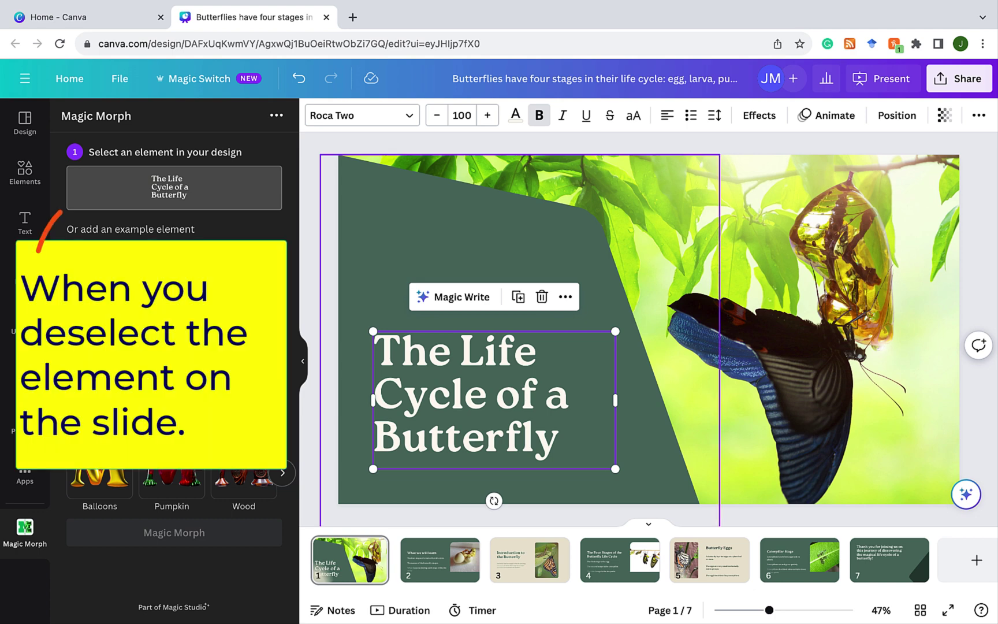
left_click(447, 234)
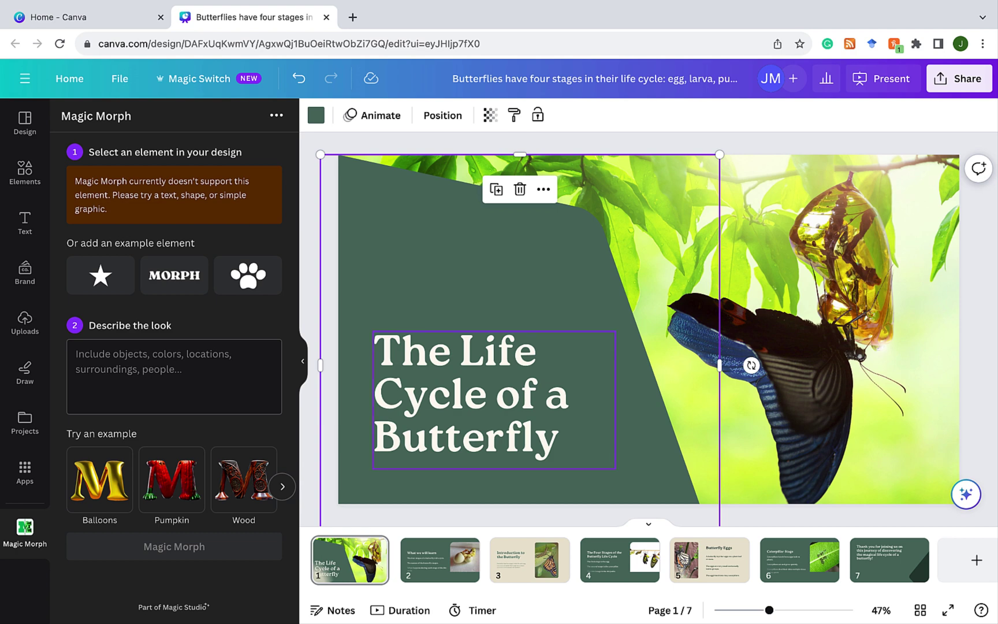
left_click(435, 396)
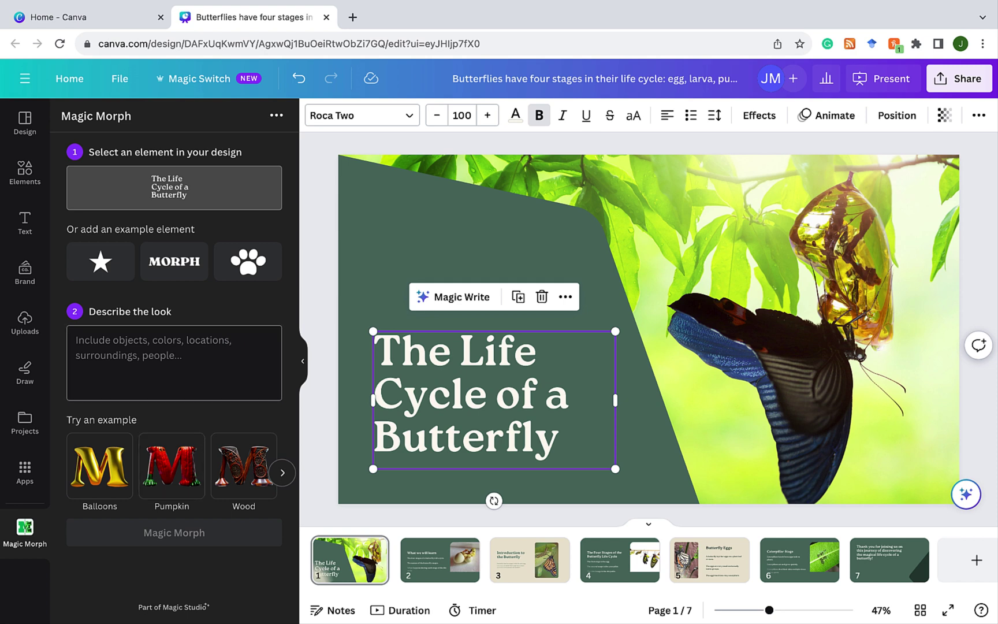
left_click(171, 466)
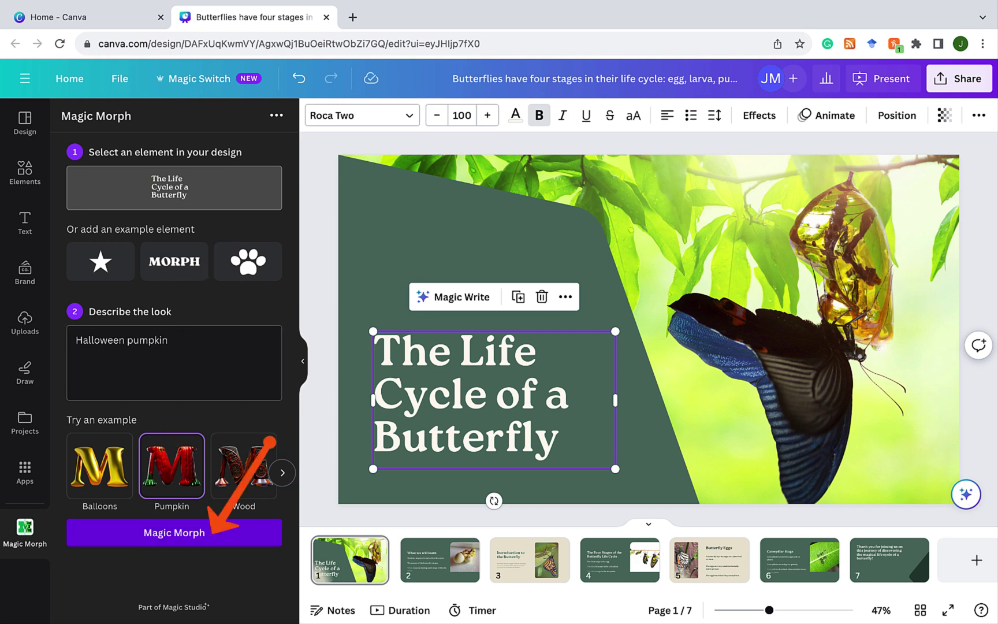
Step: Generate Halloween pumpkin-styled Magic Morph versions of the title and place the first red result over the green panel
left_click(173, 532)
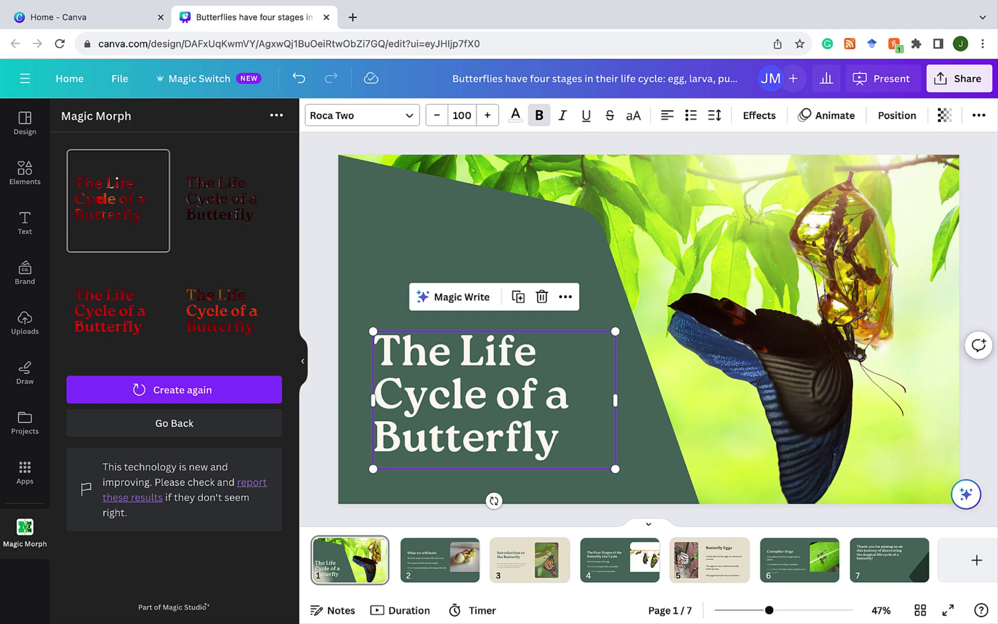
left_click(109, 200)
left_click_drag(645, 280, 465, 236)
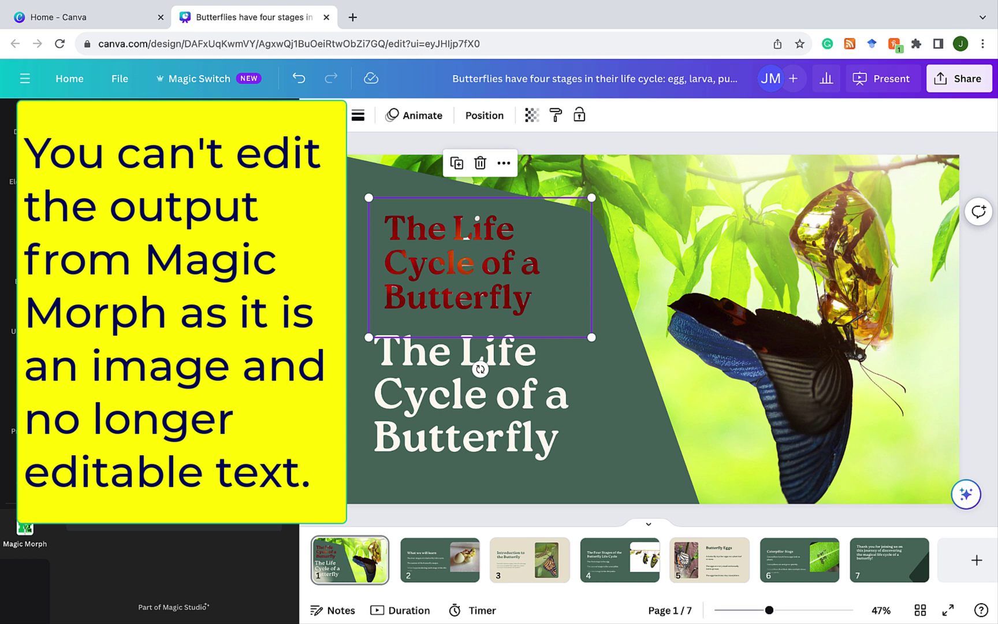
Step: Test-delete 'Life' from the white title, undo the edit, and delete the red morphed copy
left_click(537, 349)
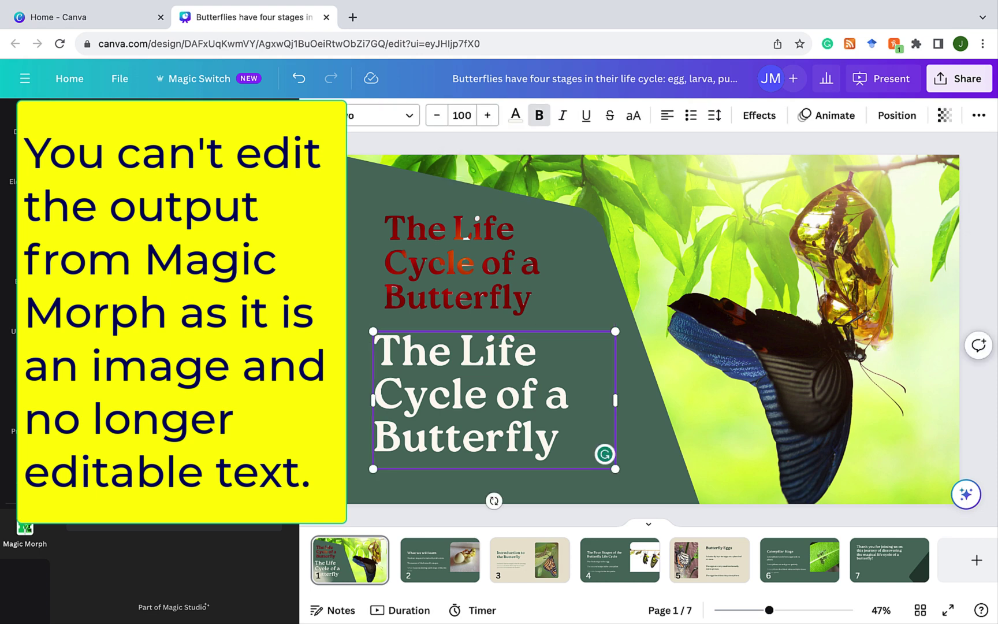
key("BackSpace")
key("BackSpace")
key("BackSpace")
key("BackSpace")
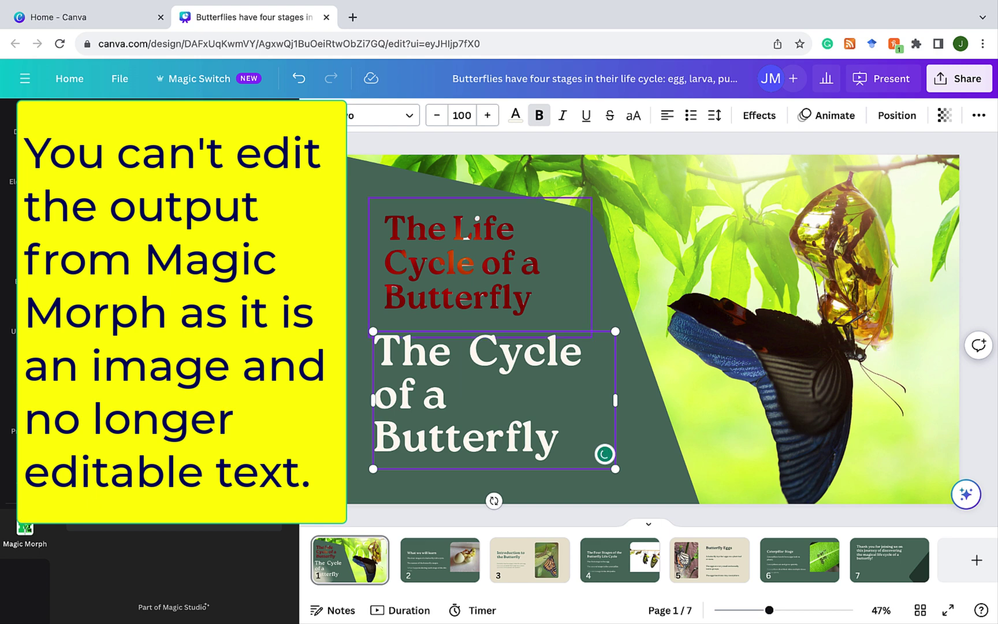
left_click(450, 230)
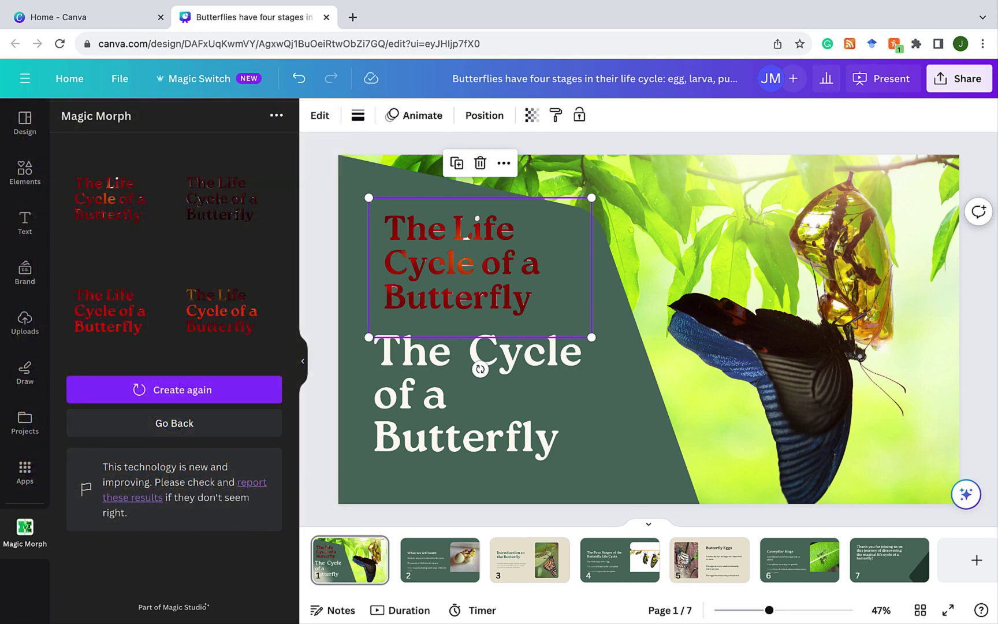
left_click(299, 79)
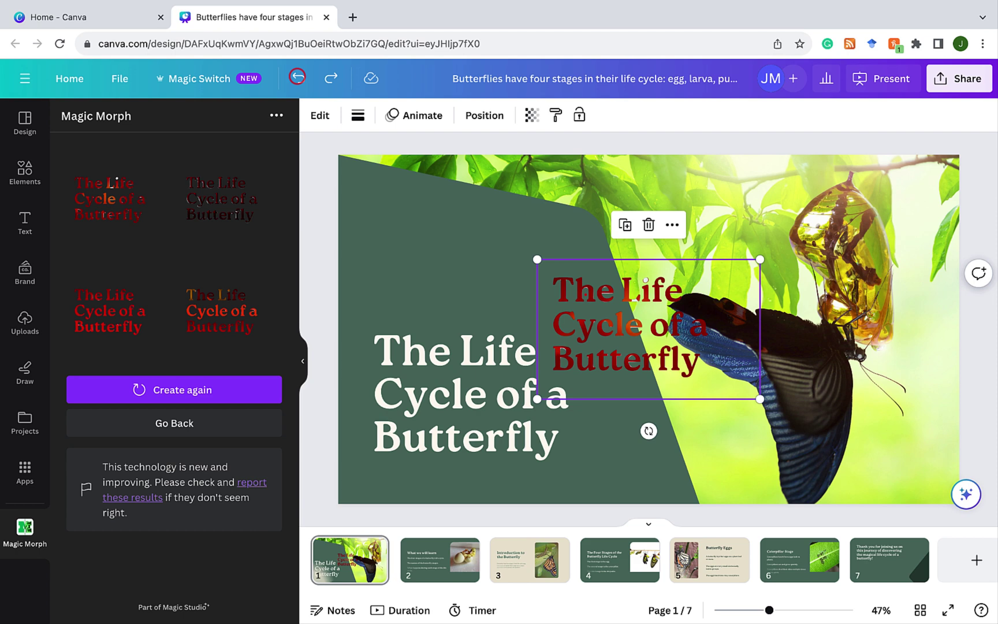
key("Delete")
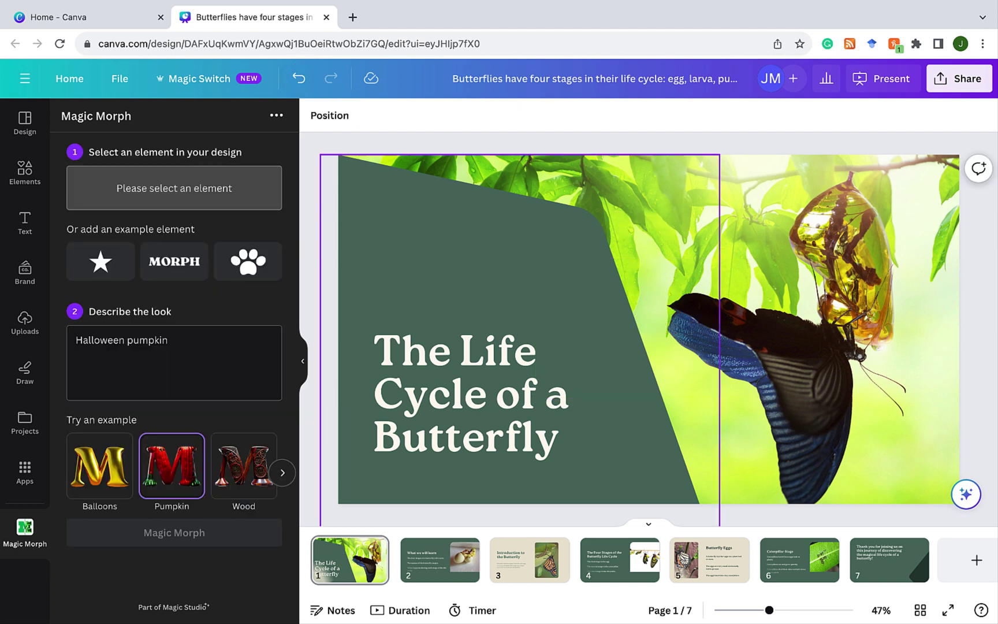
Step: Morph the title with 'Markings on a butterfly wings', insert and enlarge the bottom-left result, then delete it
left_click(445, 363)
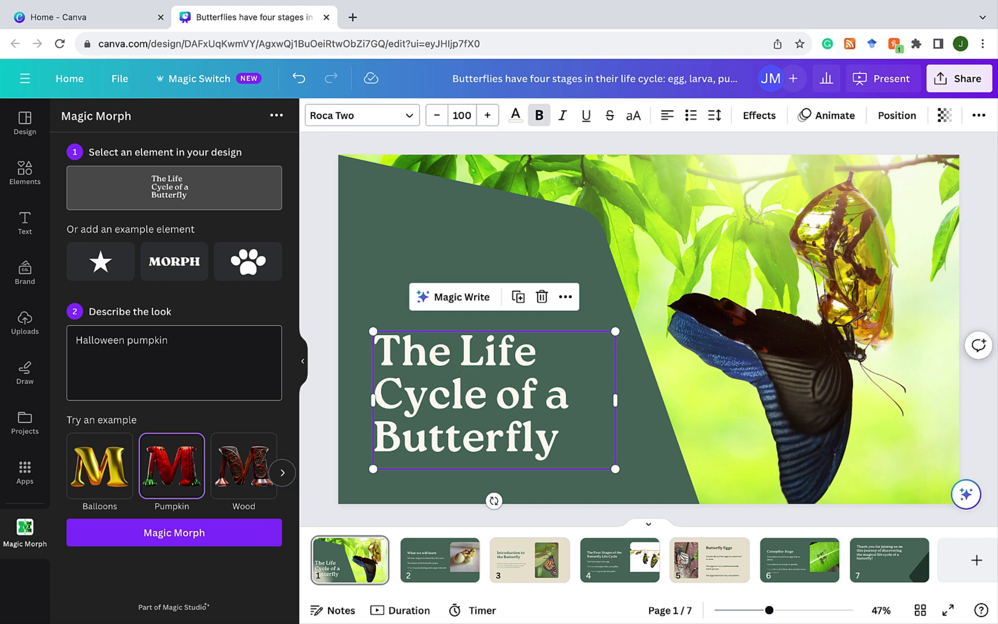
triple_click(115, 340)
type("Marking")
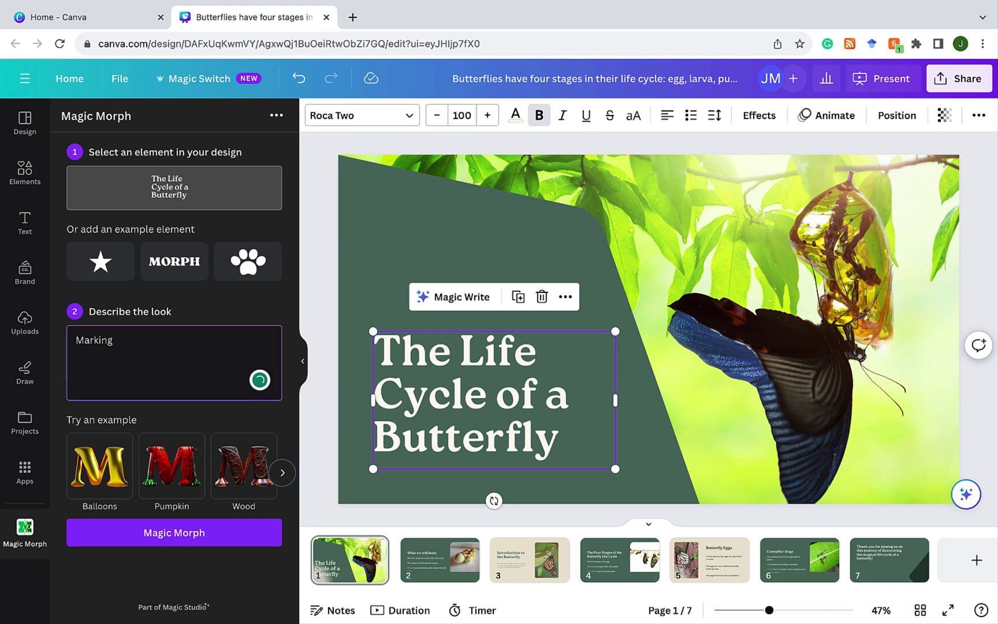
type("s on a butterfly wings")
left_click(199, 535)
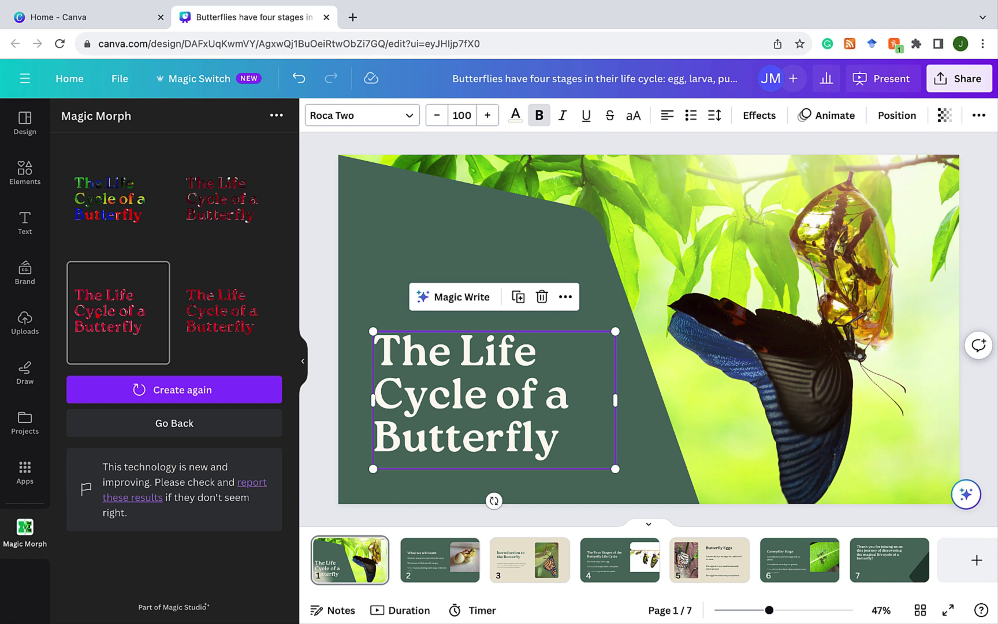
left_click(97, 315)
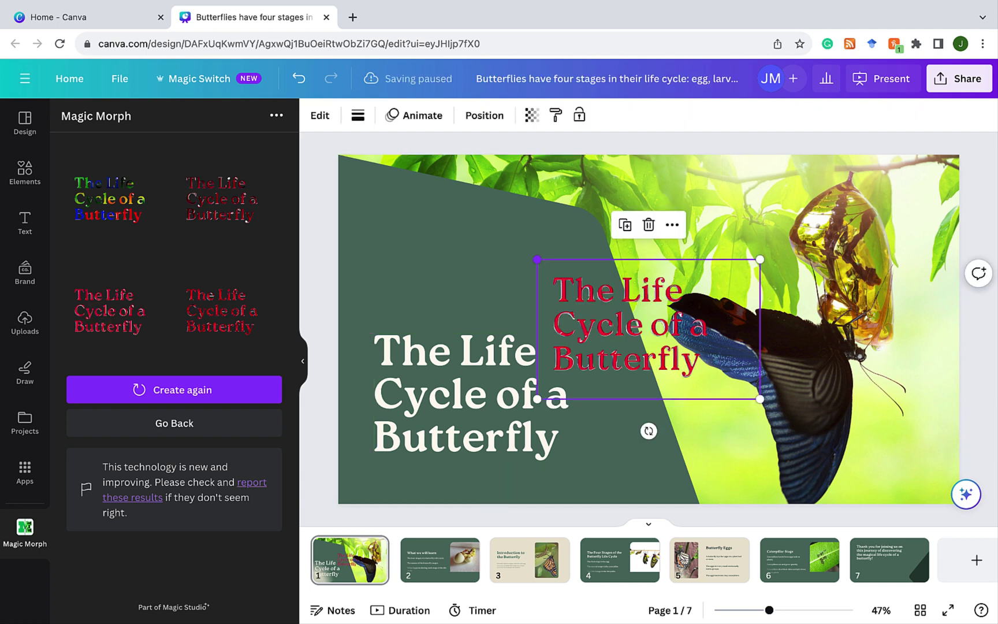
left_click_drag(537, 259, 400, 173)
key("Delete")
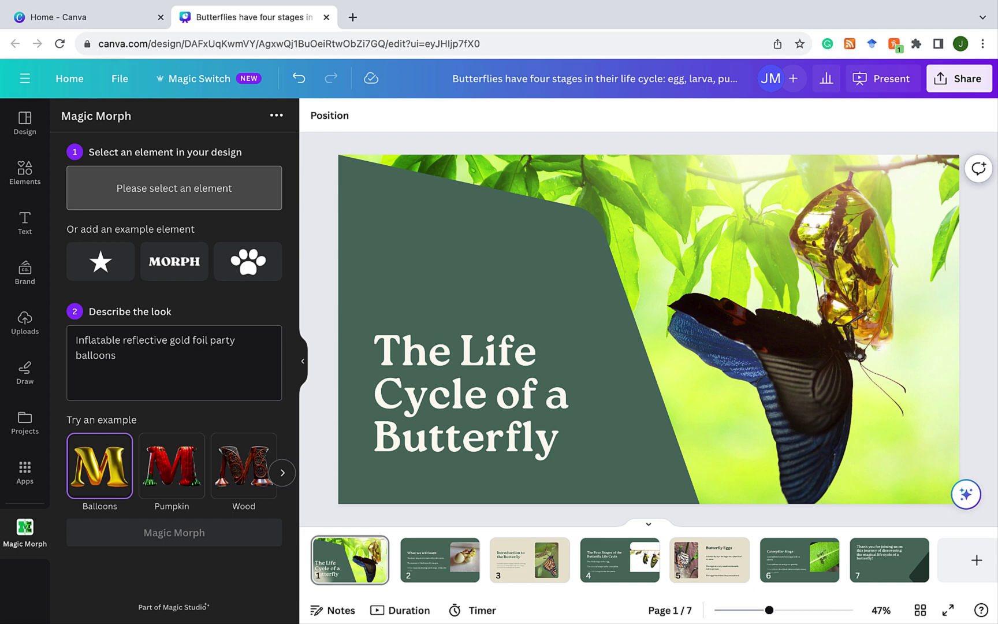
Step: Add a grey scalloped circle from the Shapes set and move it above the title
left_click(25, 171)
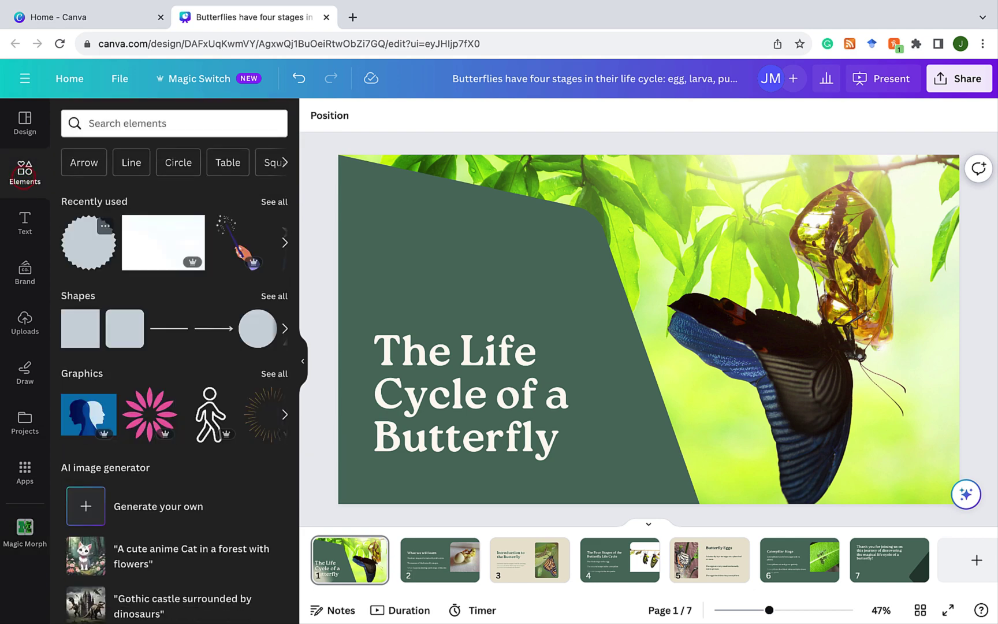
left_click(274, 296)
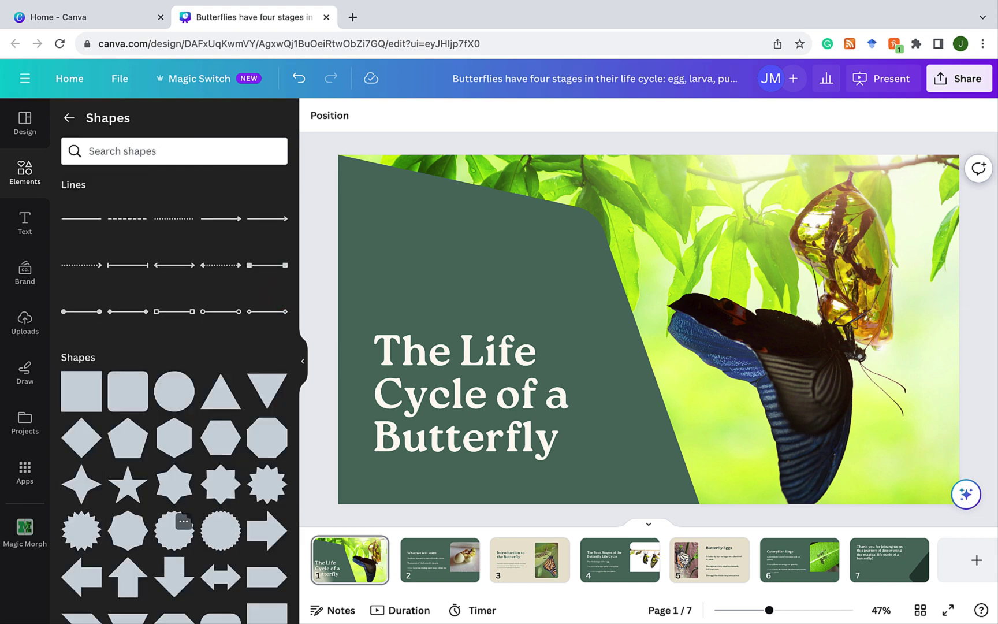
left_click(174, 530)
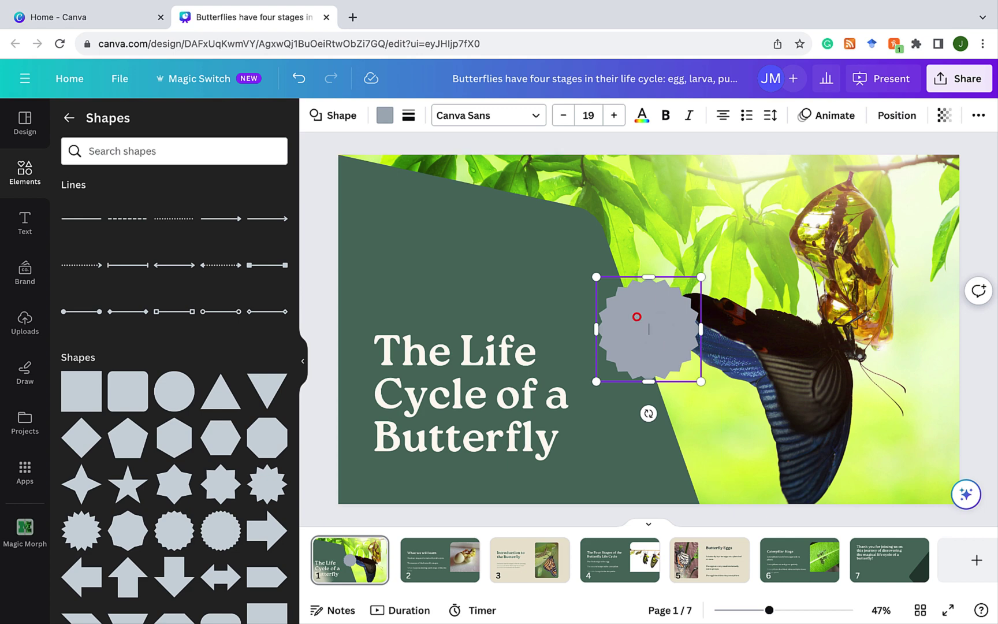
left_click_drag(636, 316, 449, 255)
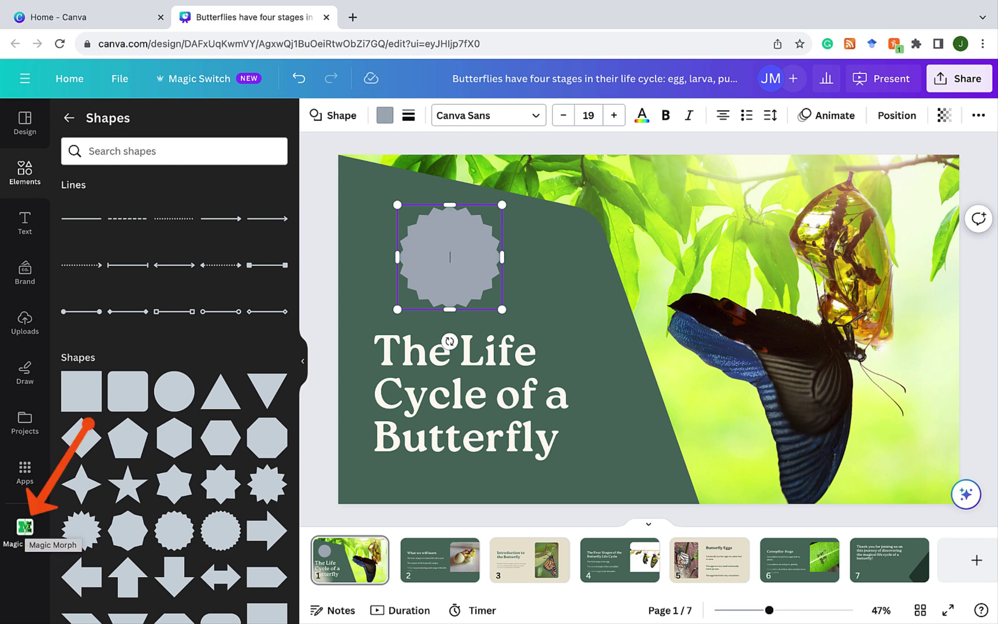
Step: Magic Morph the grey shape with 'butterflies' and place the bottom-left butterfly result onto the badge
left_click(25, 526)
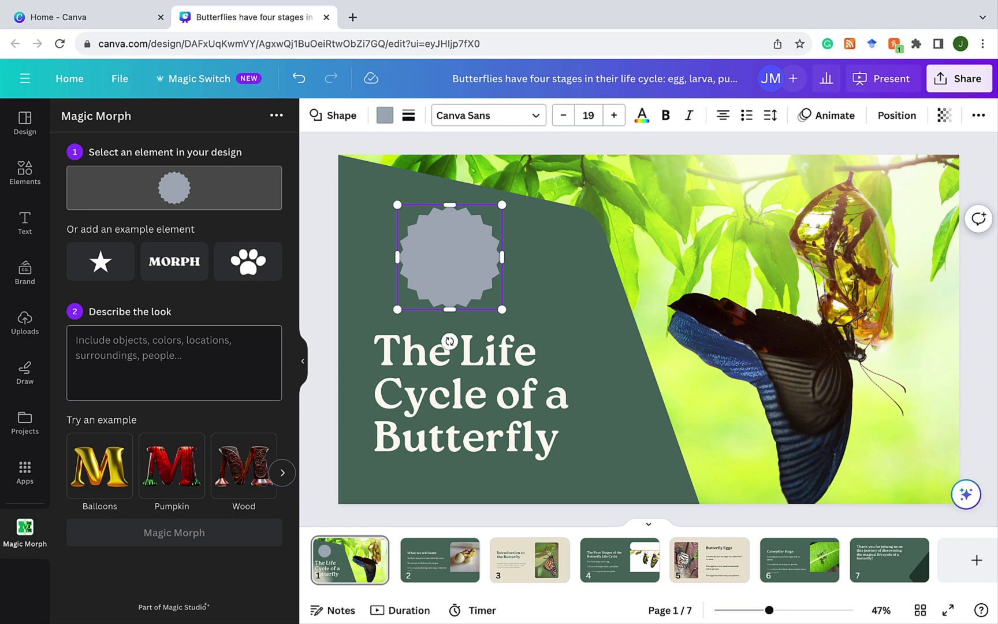
left_click(76, 340)
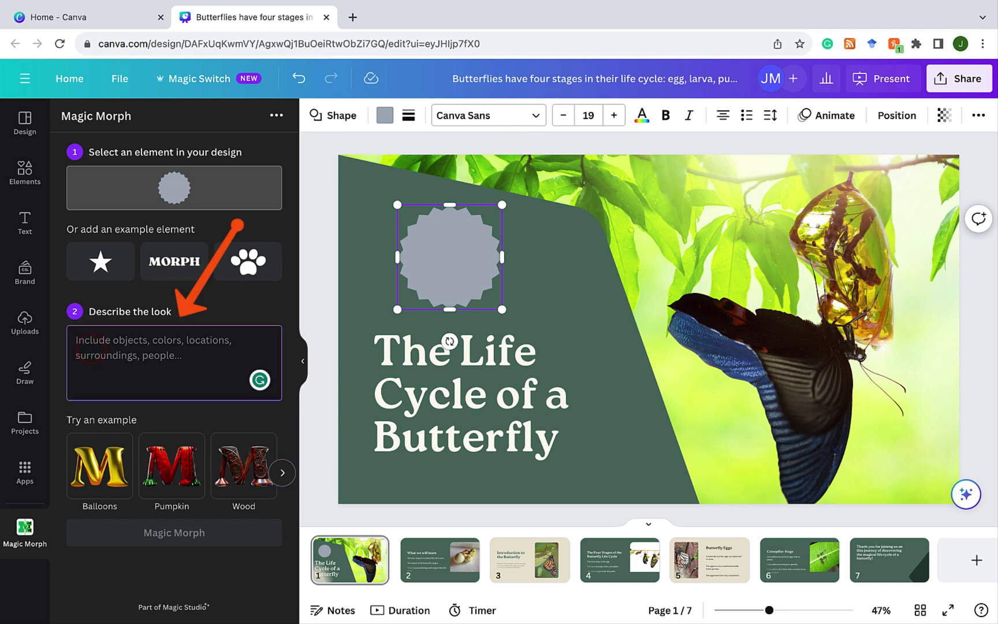
type("butt")
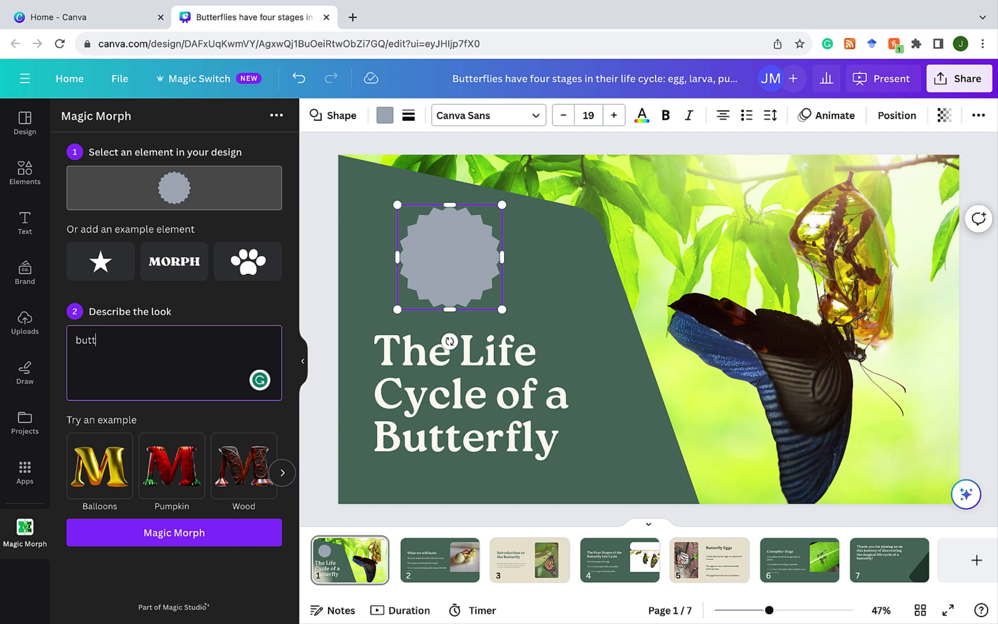
type("erflies")
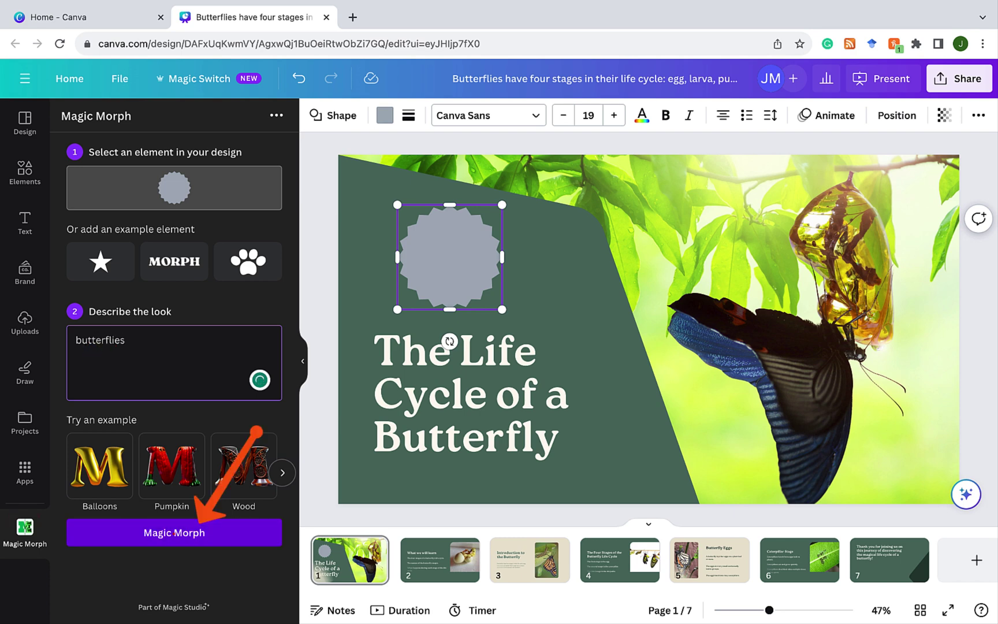
left_click(174, 533)
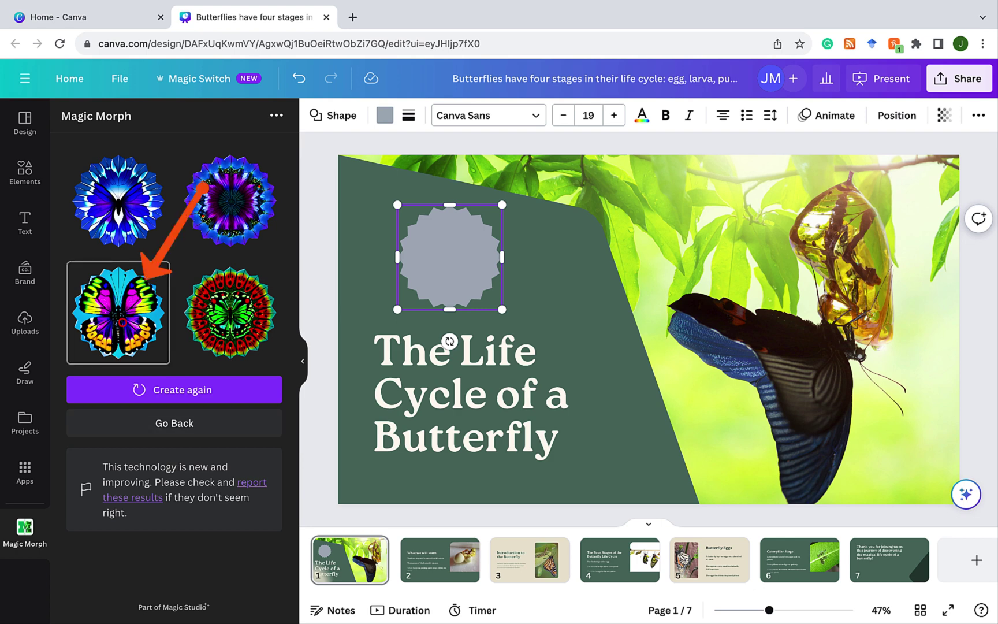
left_click(119, 319)
left_click_drag(642, 341, 526, 286)
Step: Delete the grey scalloped shape and move the butterfly into its former spot
left_click(429, 257)
key("Delete")
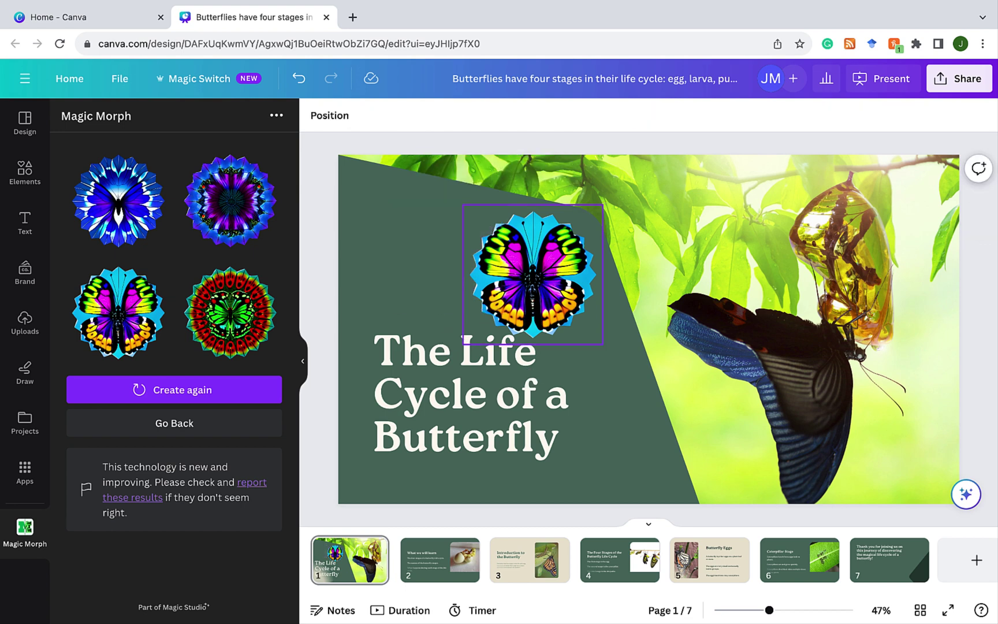
left_click_drag(584, 271, 522, 259)
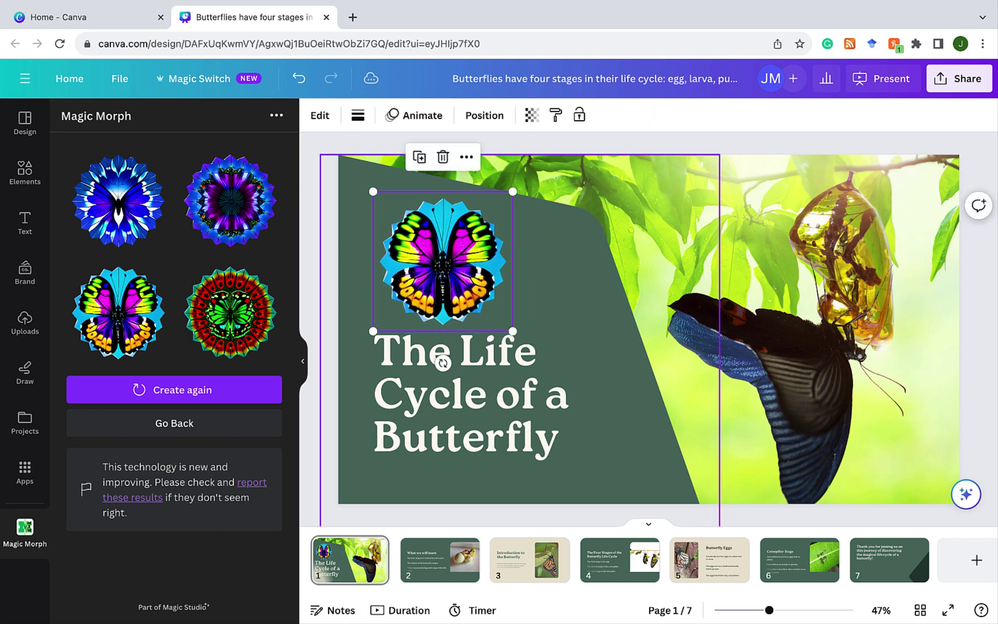
left_click(581, 314)
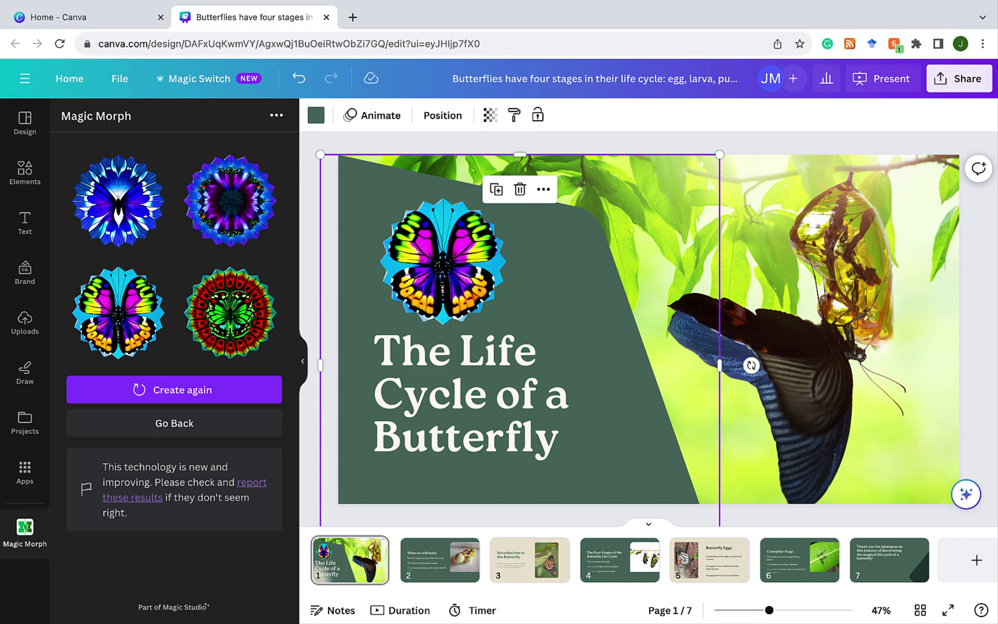
Step: Preview the slideshow and check the Share download options, then return to slide 1
left_click(867, 79)
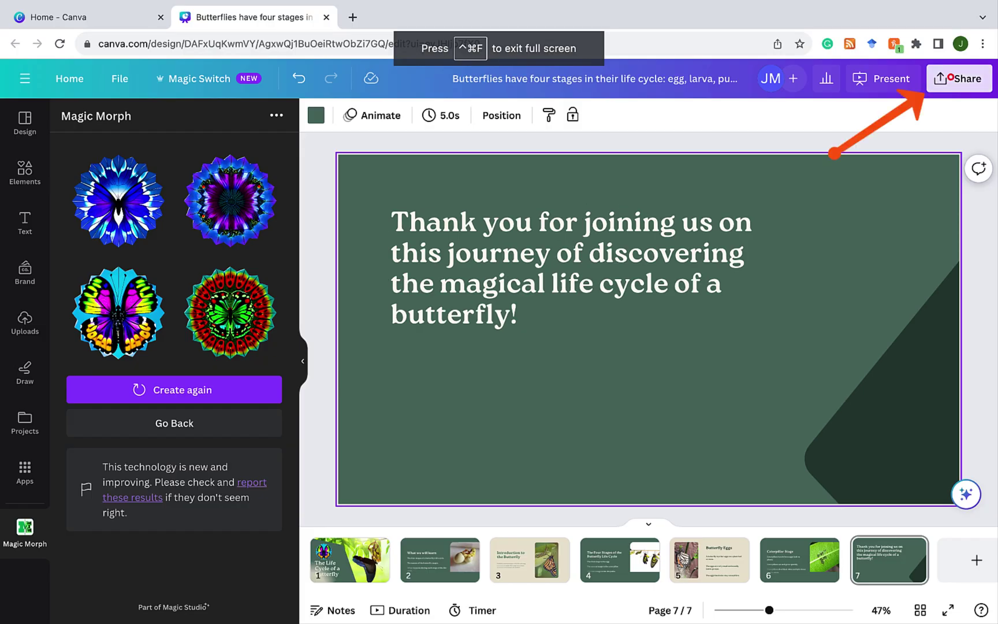
left_click(950, 77)
left_click(784, 428)
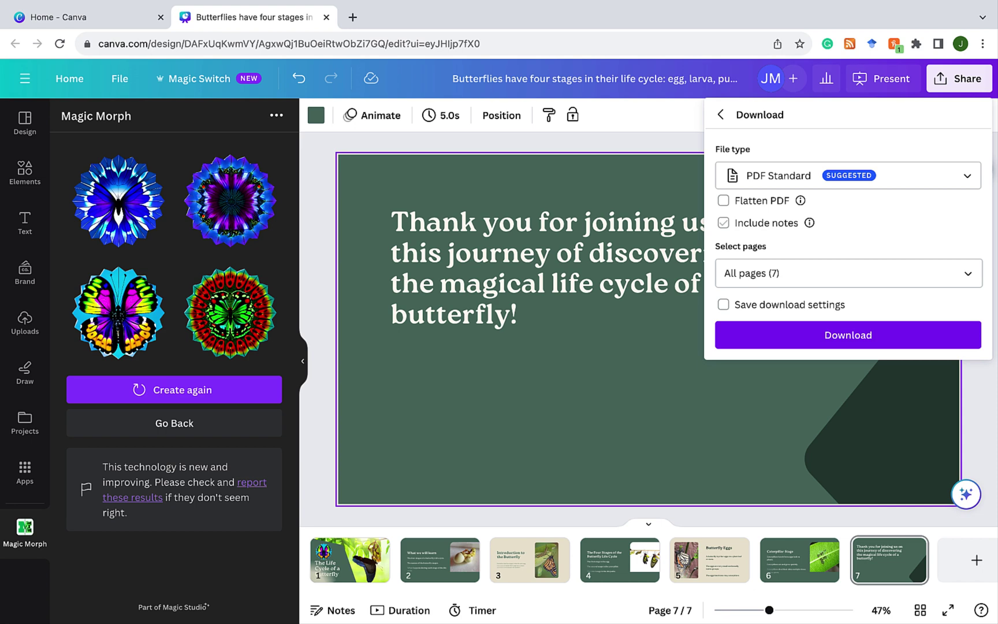
key("Escape")
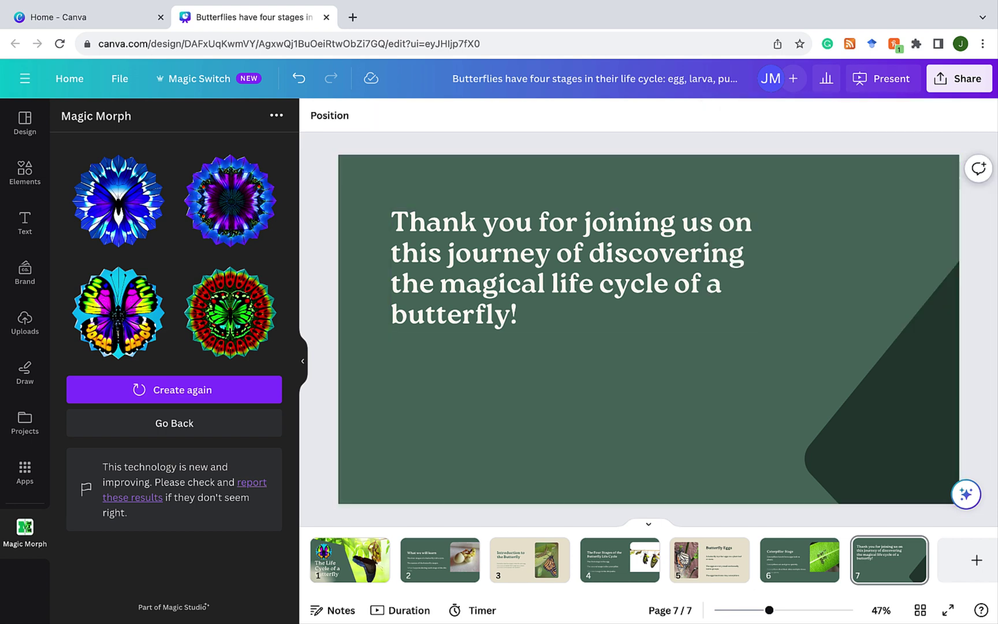
left_click(337, 576)
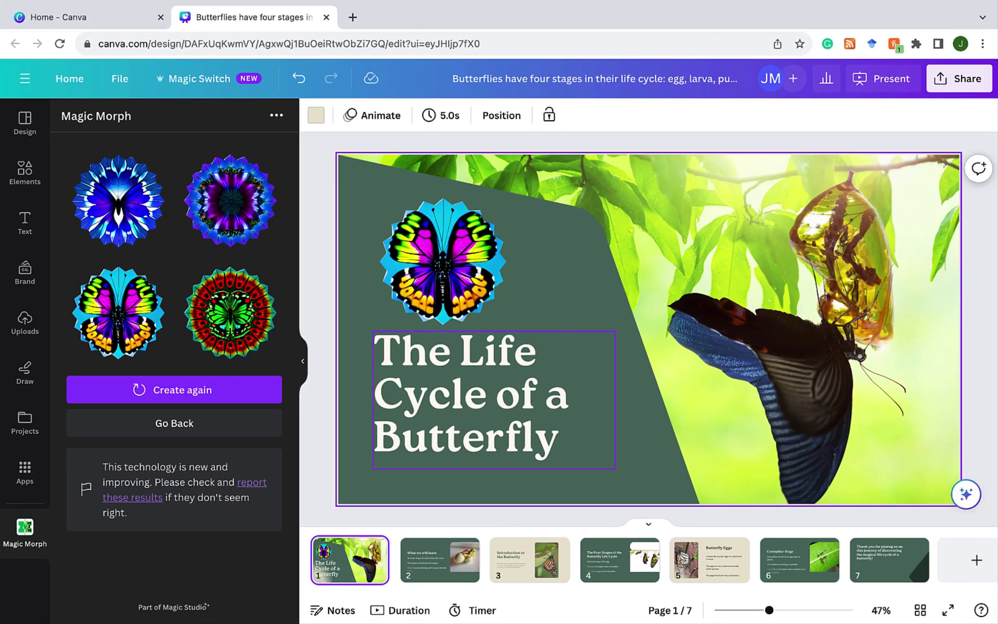
Step: Apply the Playful Magic Animate style to the whole design from the Page Animations tab
left_click(513, 398)
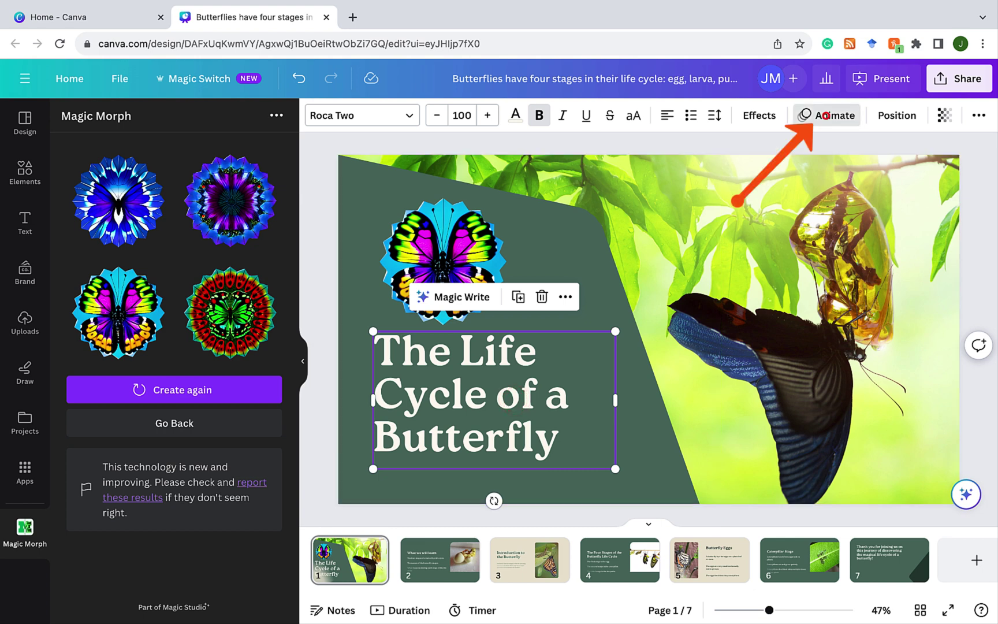
left_click(825, 115)
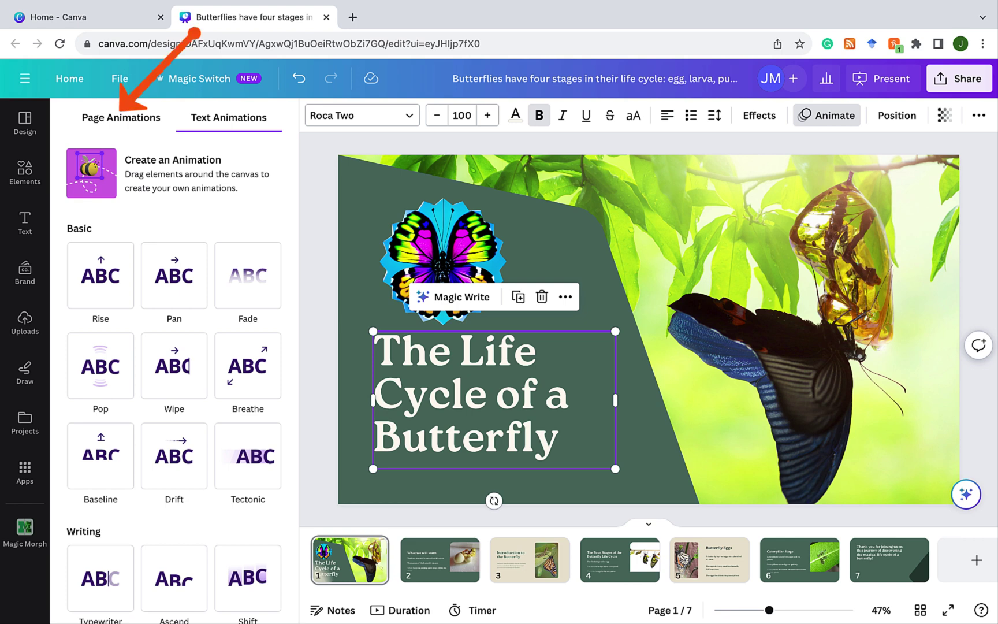
left_click(121, 118)
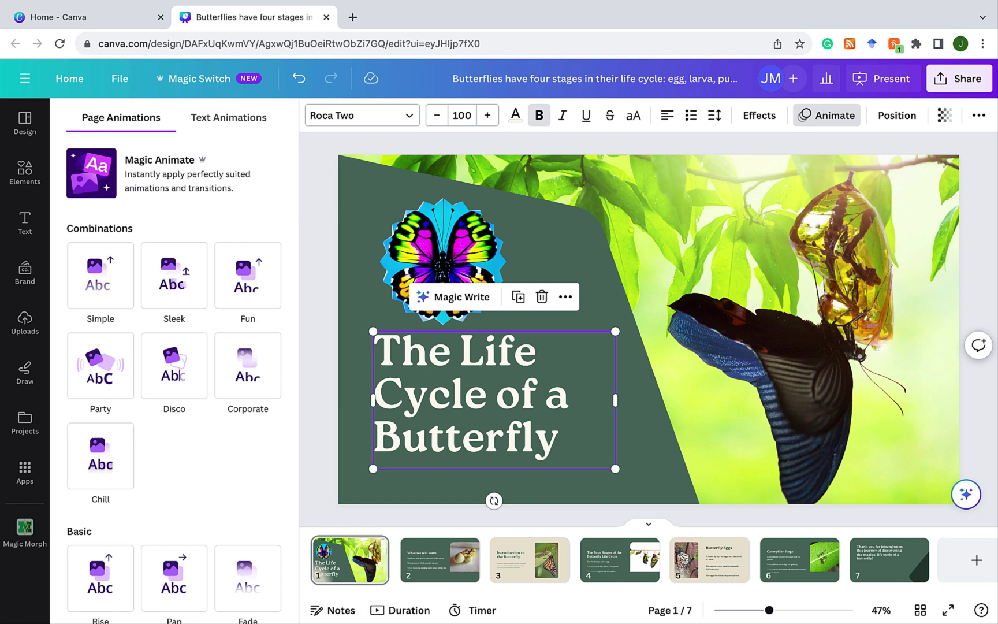
left_click(140, 177)
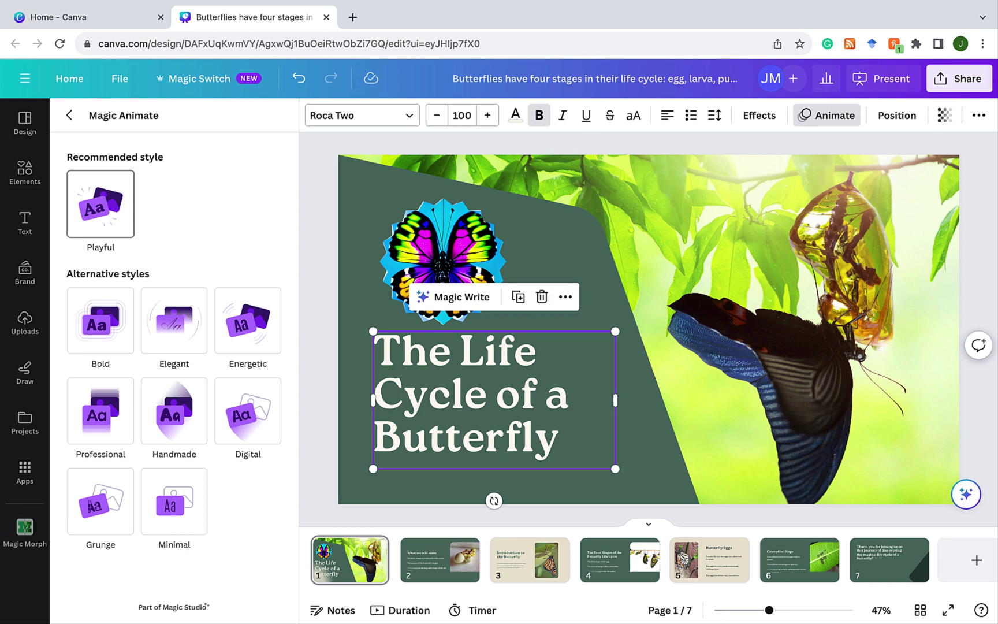
left_click(101, 203)
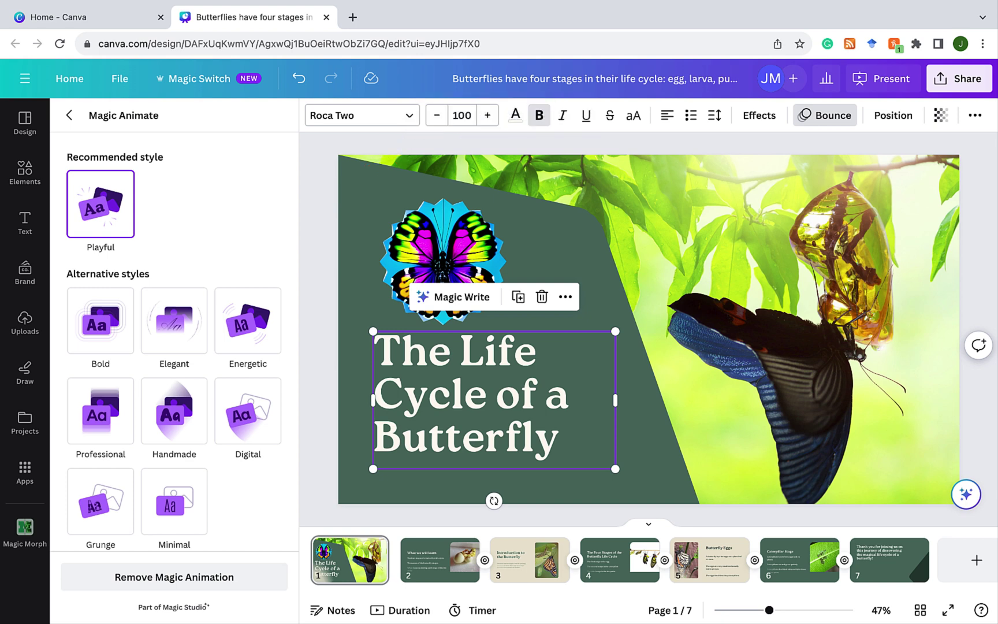
left_click(878, 78)
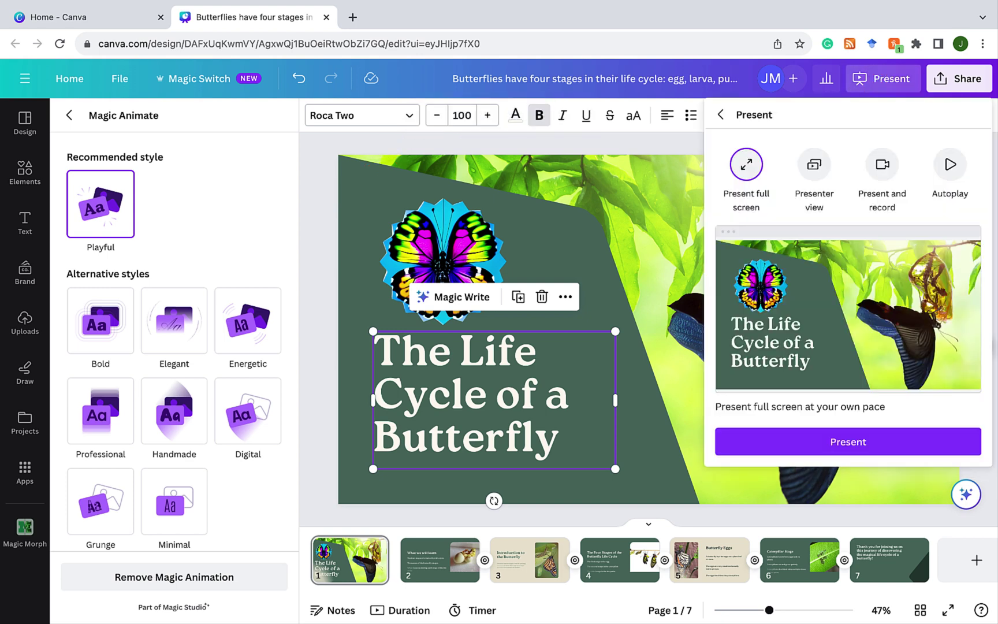
left_click(831, 442)
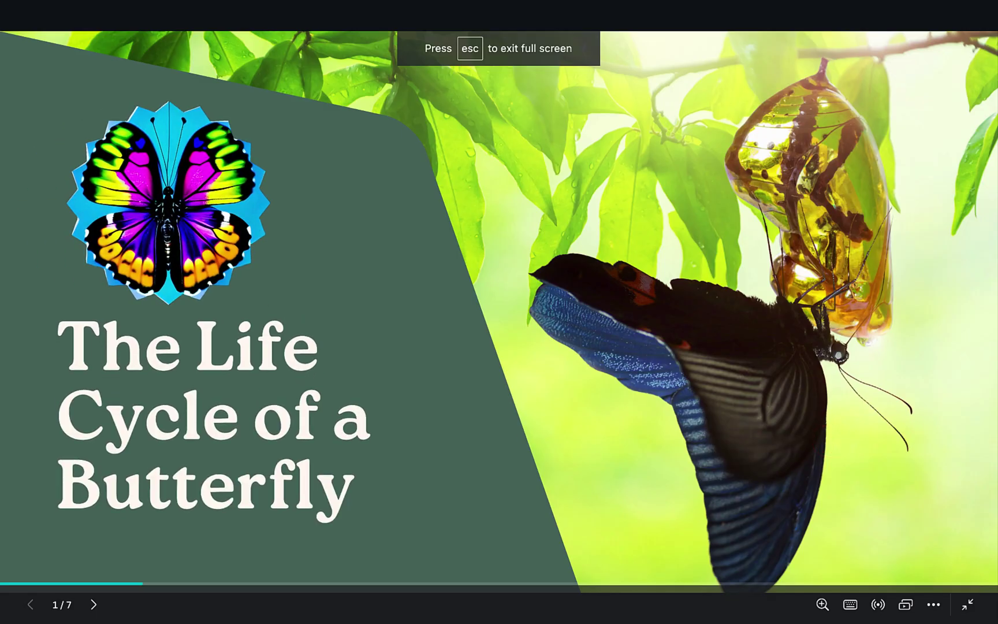
key("Right")
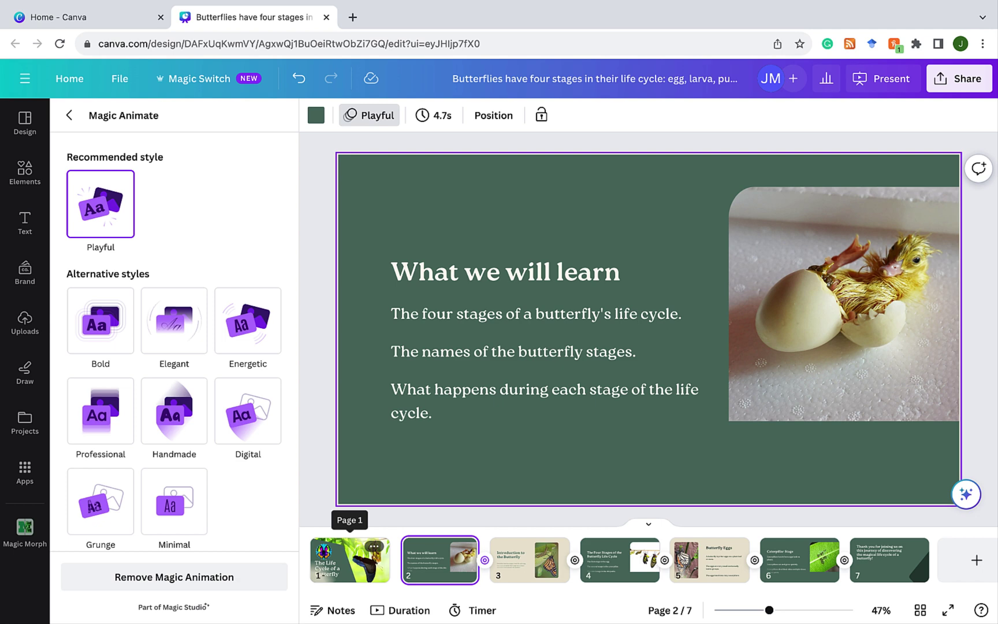
left_click(350, 557)
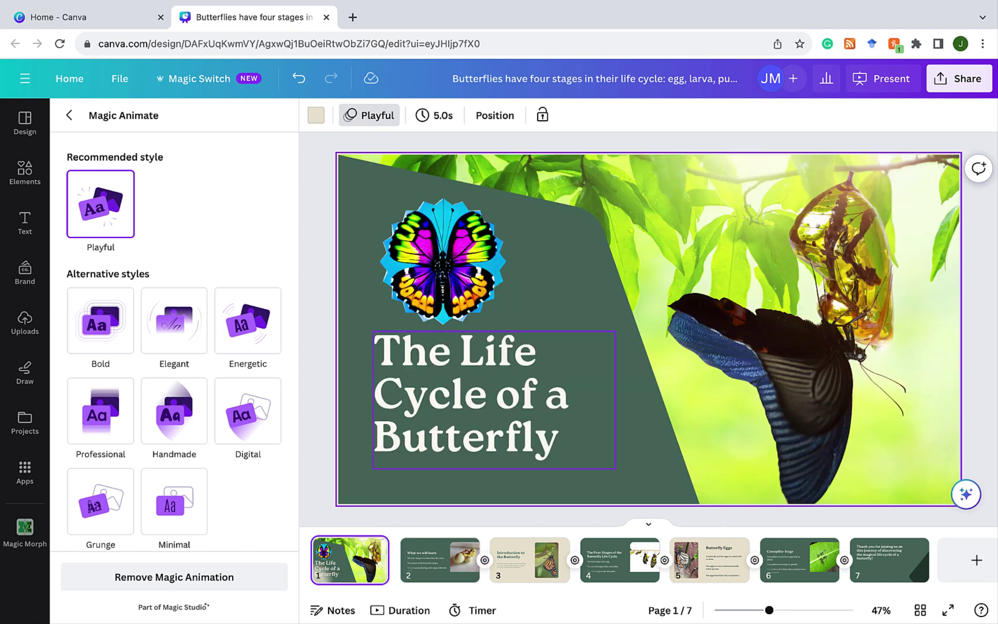
Step: Go to slide 3, Introduction to the Butterfly, briefly checking the Magic Switch menu
left_click(511, 560)
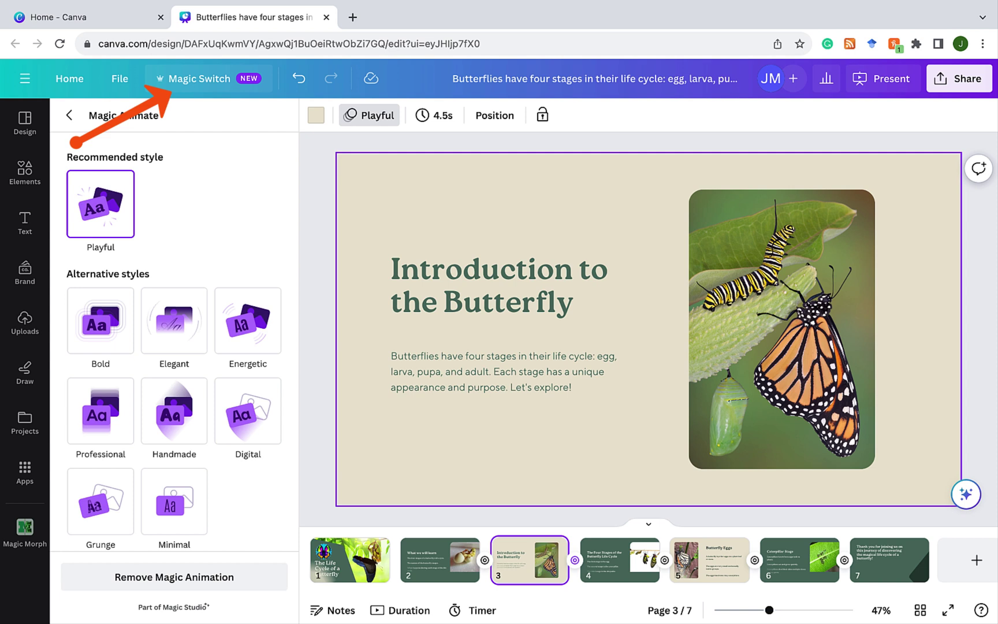
left_click(199, 78)
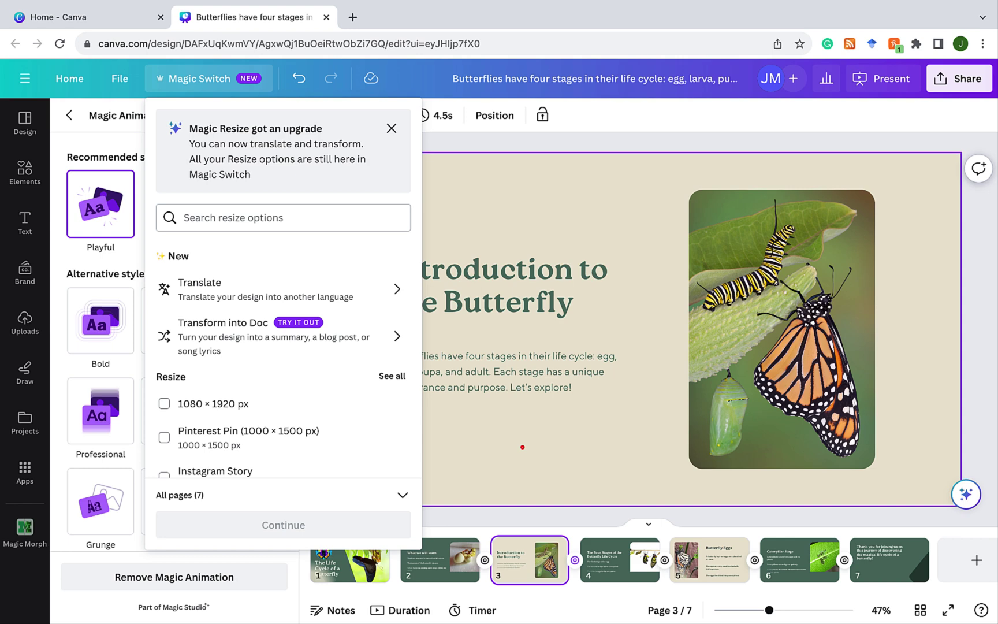
left_click(522, 446)
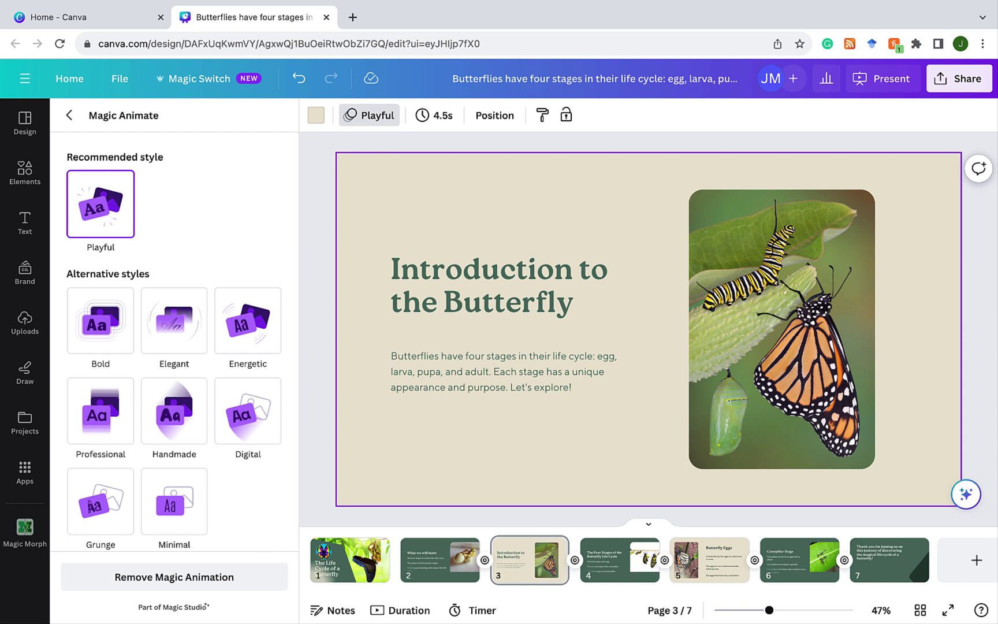
Step: Start a Magic Switch translation with French as the target language
left_click(193, 79)
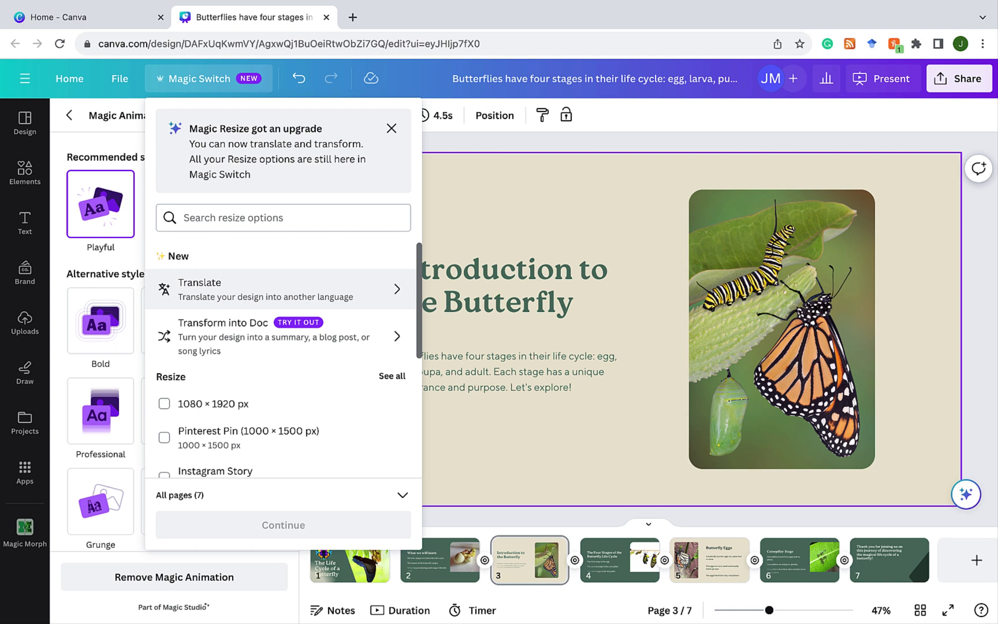
left_click(190, 292)
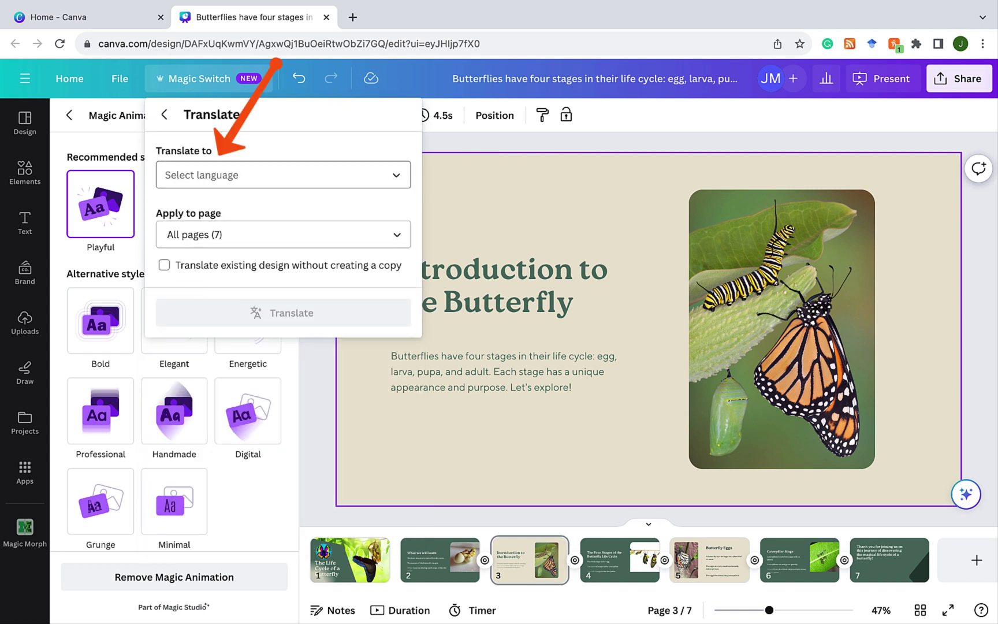
left_click(207, 174)
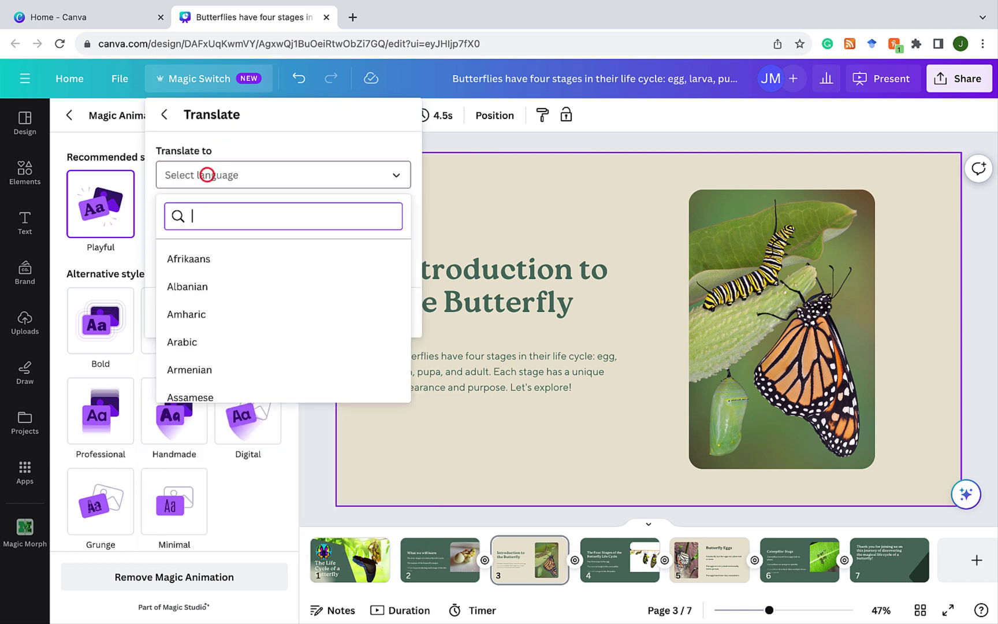
scroll(197, 312, "down", 3)
scroll(283, 321, "down", 12)
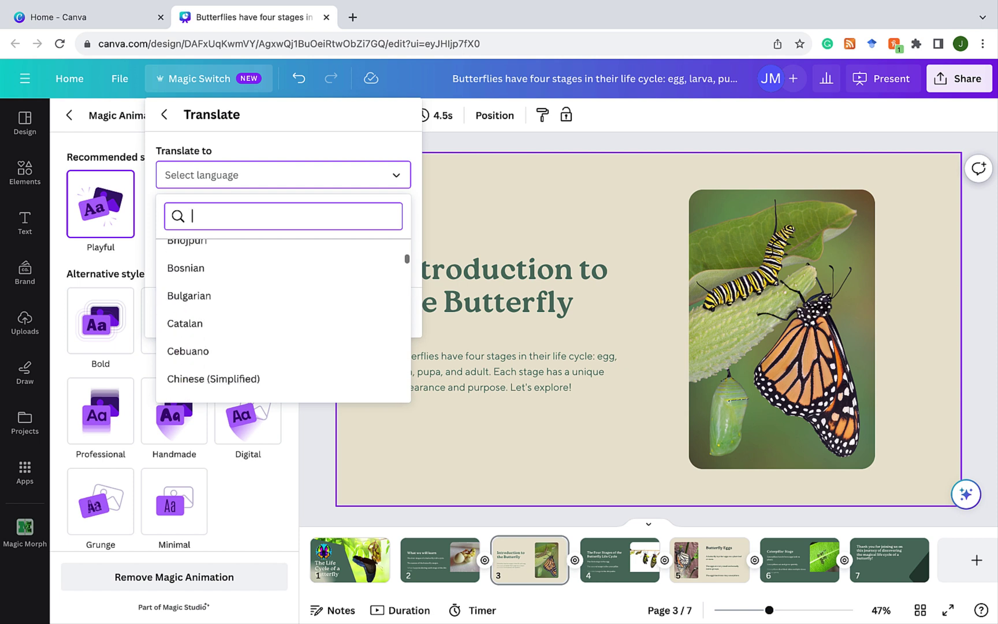
scroll(283, 254, "down", 10)
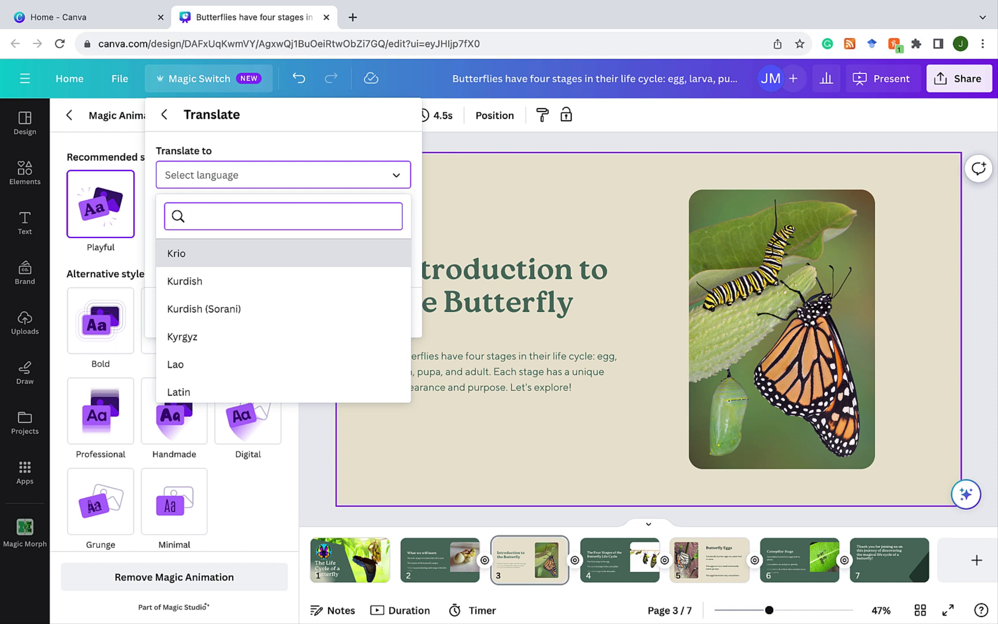
type("french")
key("Return")
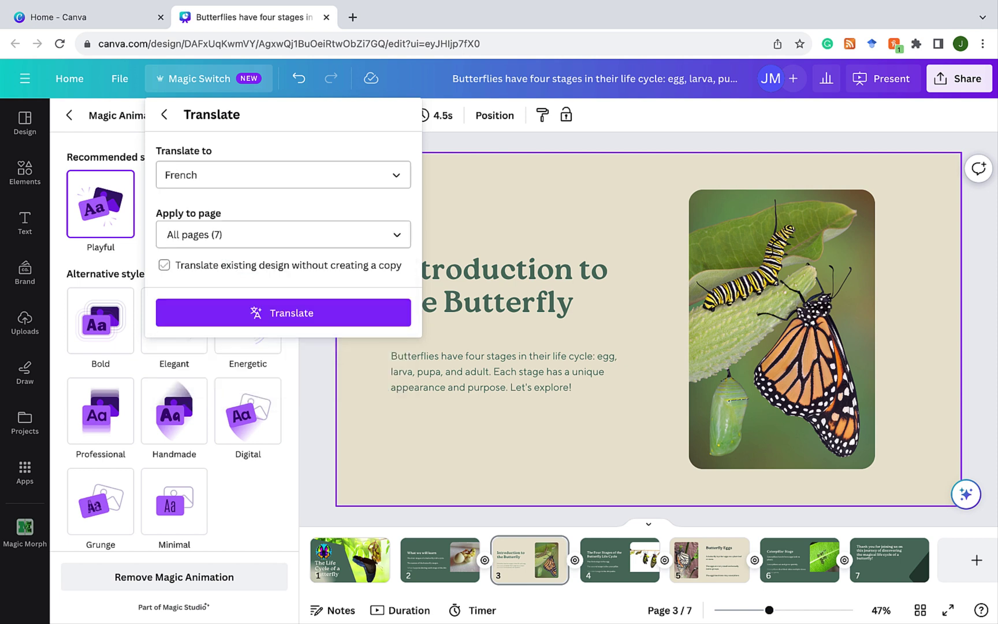
Step: Translate into a separate copy, limiting Apply to page to Page 3 only
left_click(164, 264)
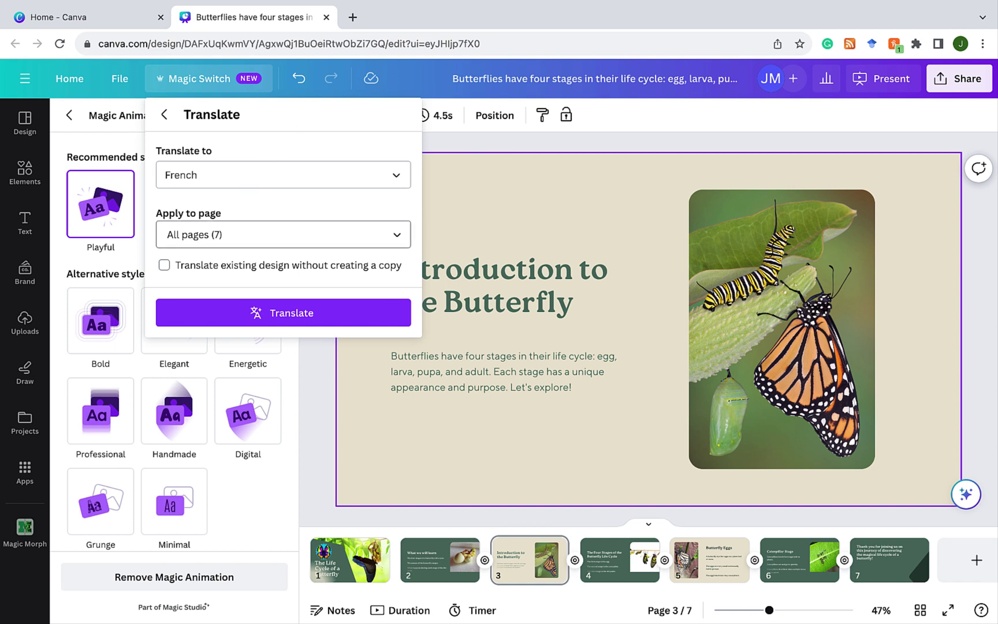
left_click(396, 234)
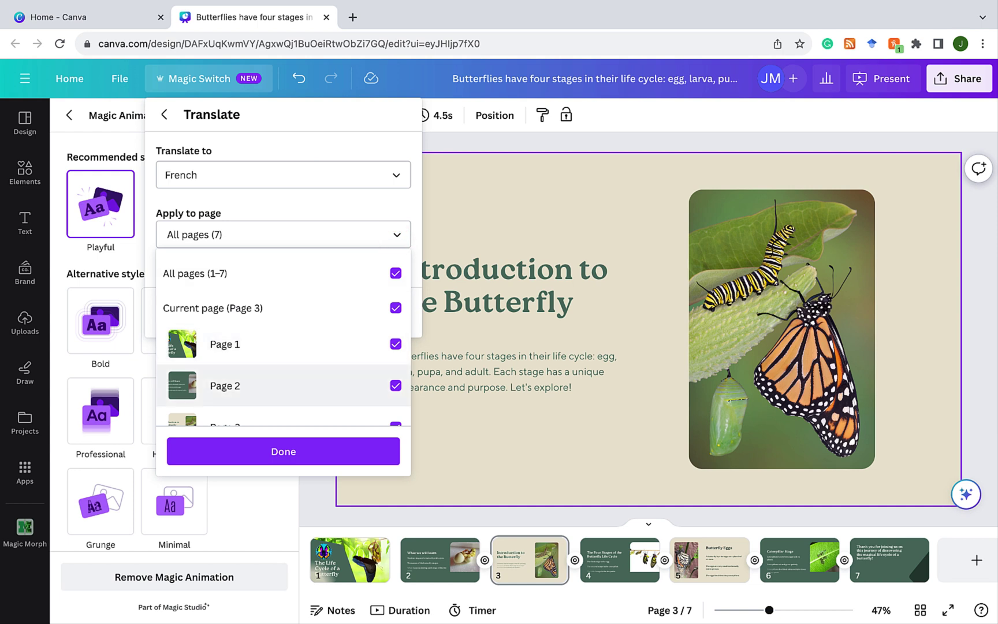
left_click(395, 272)
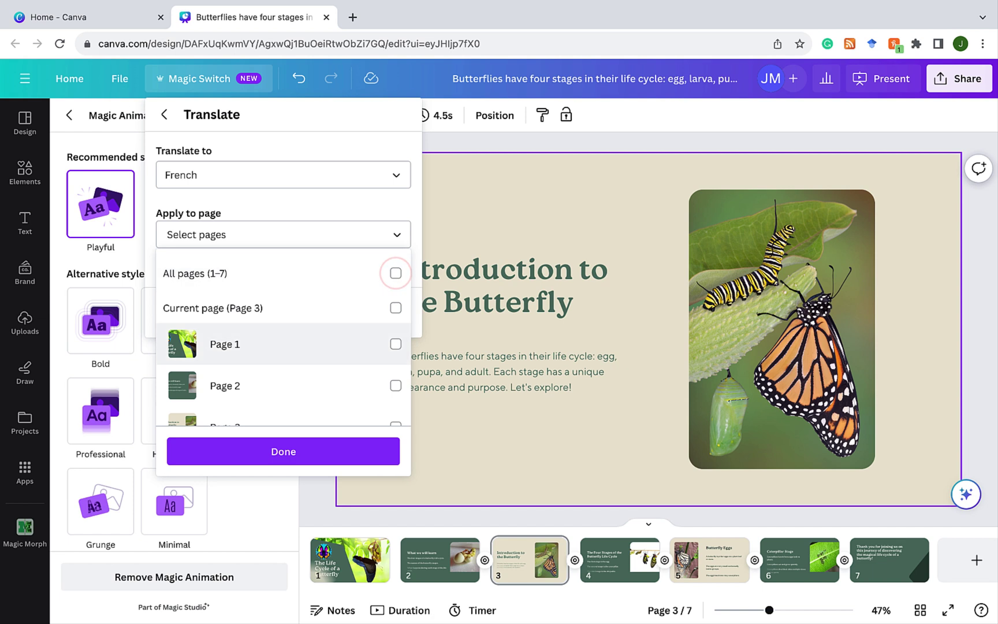
scroll(283, 341, "down", 2)
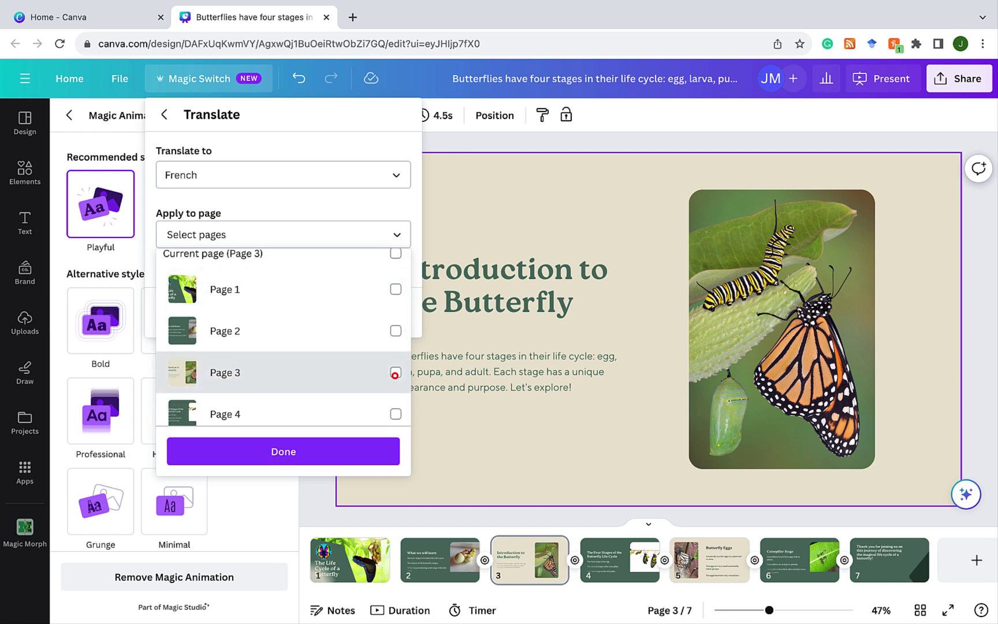
left_click(395, 372)
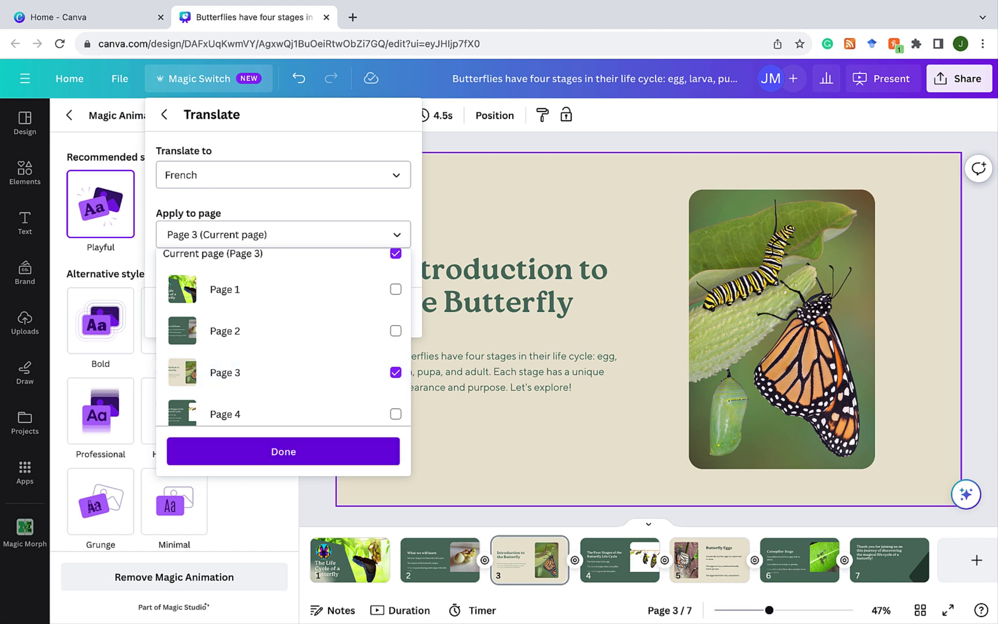
Step: Translate slide 3 into French in place, then undo to restore the English text
left_click(262, 451)
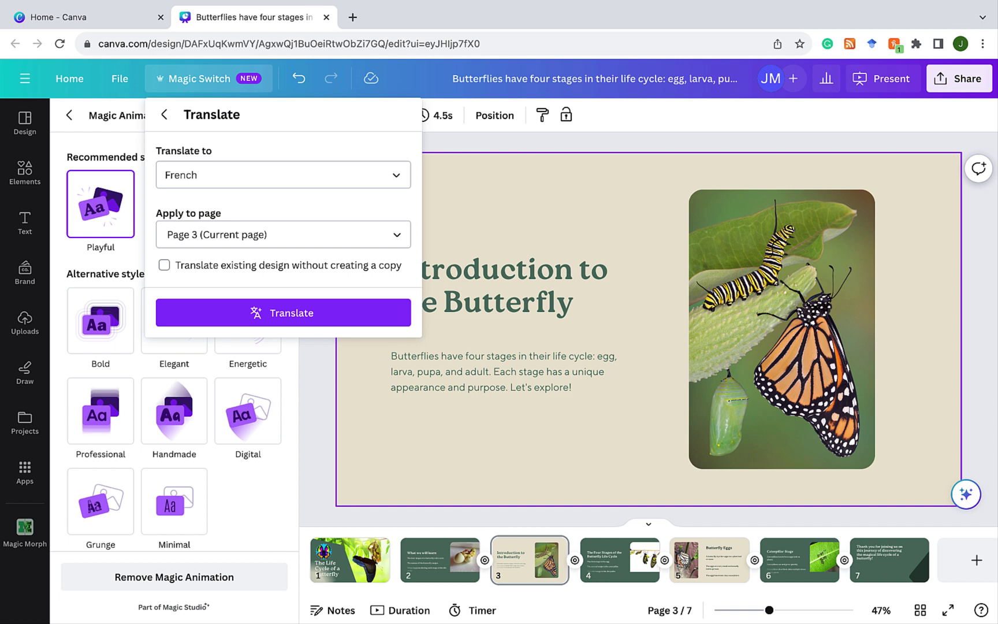
left_click(164, 264)
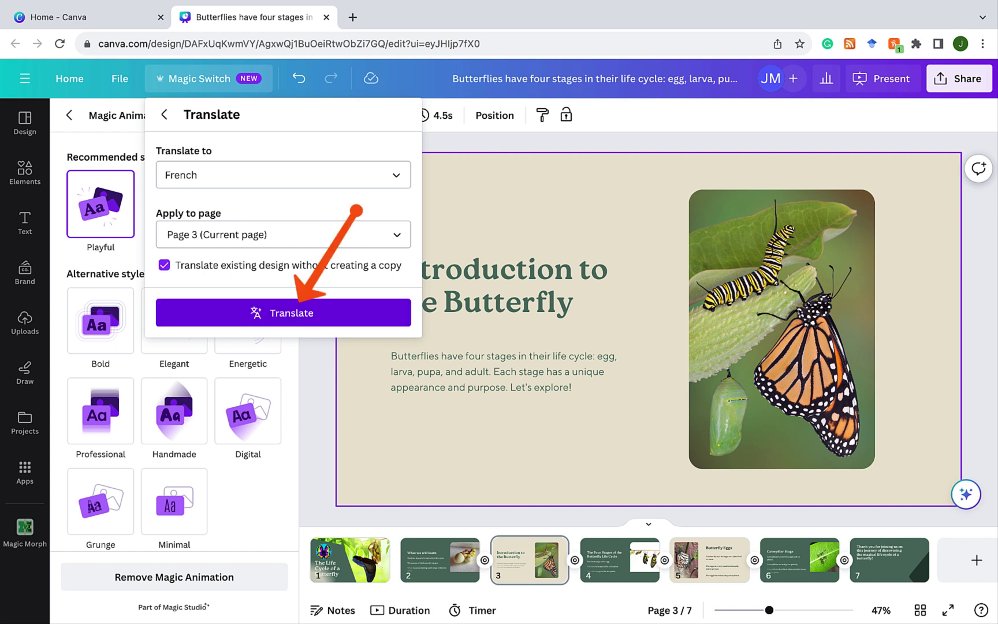
left_click(270, 311)
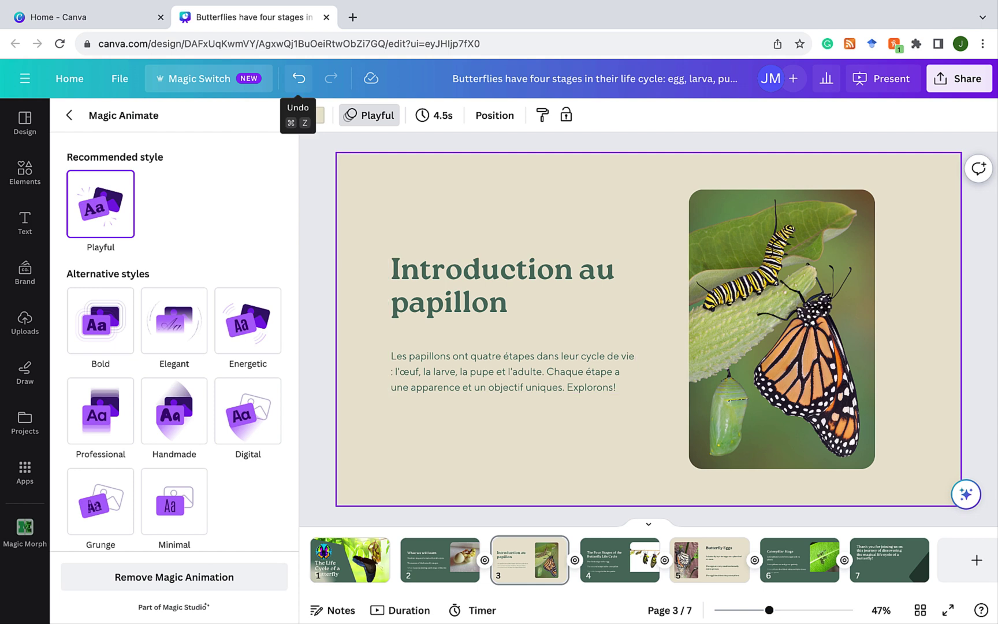
left_click(298, 78)
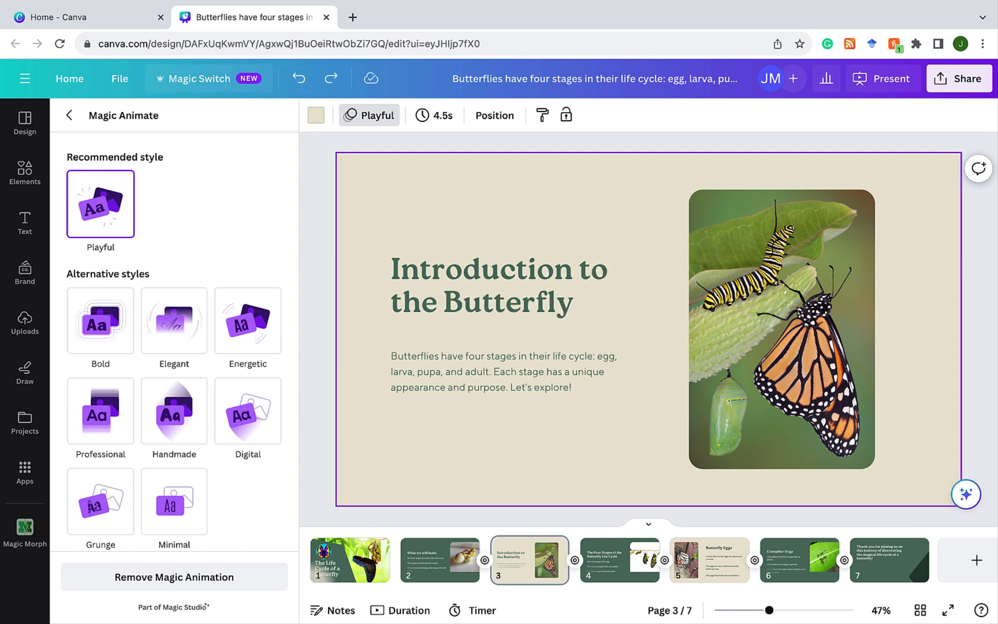
Step: Transform the slides into a Summary doc with Magic Switch and open the new doc
left_click(200, 78)
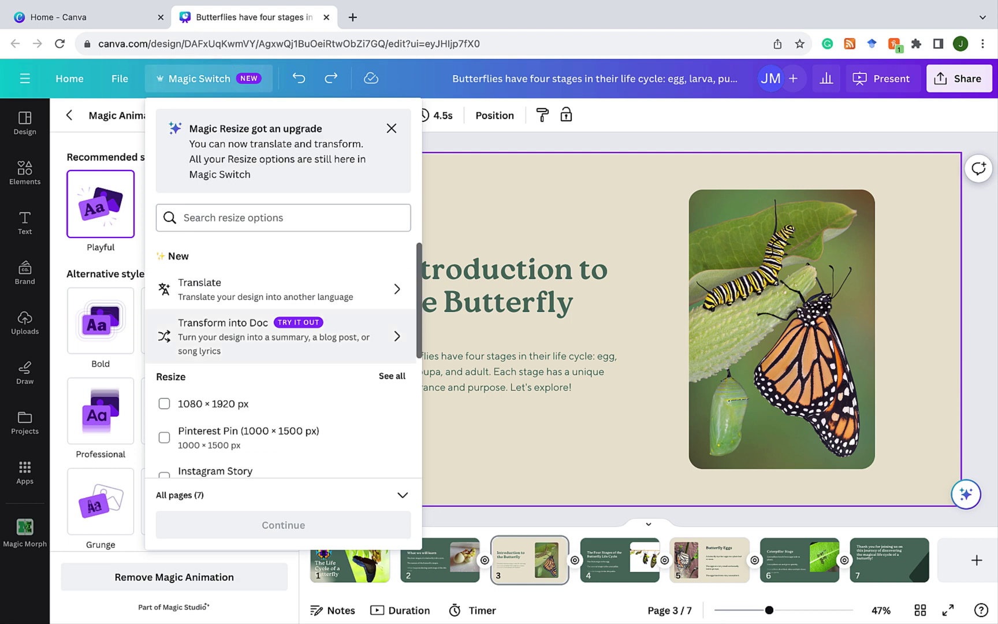
left_click(211, 325)
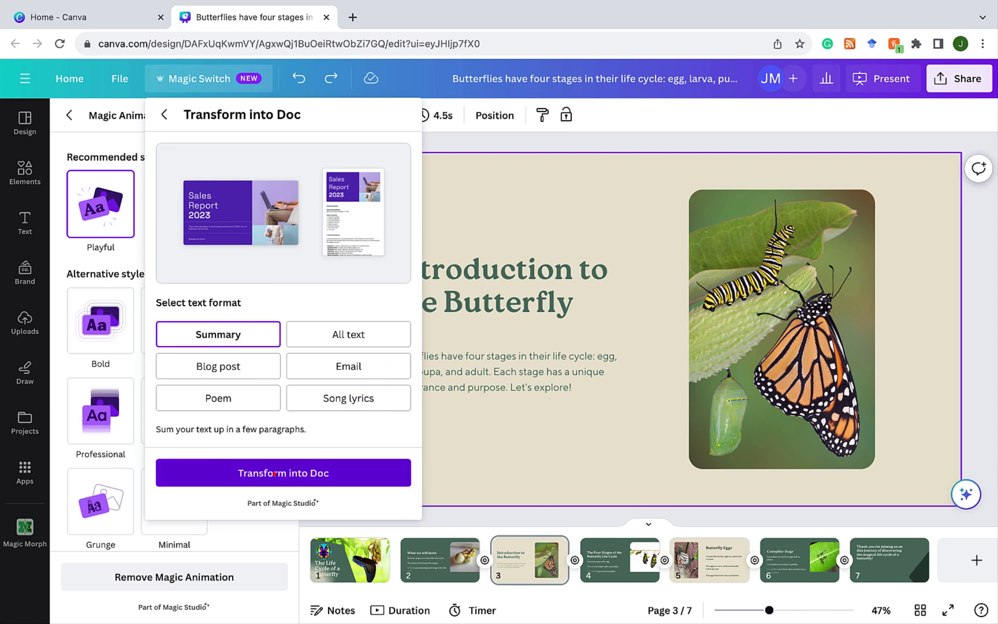
left_click(275, 473)
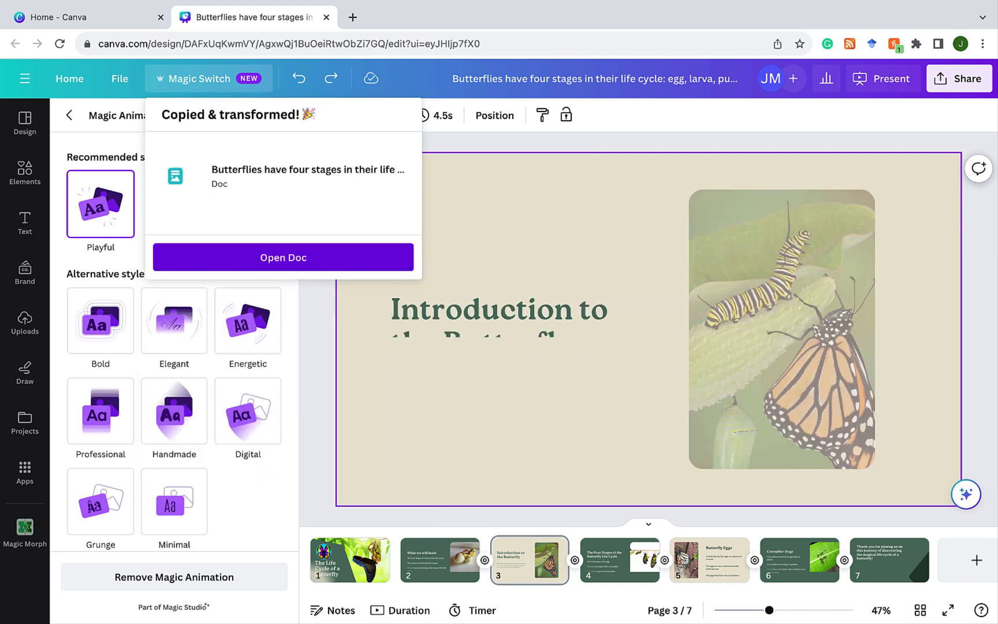
left_click(266, 256)
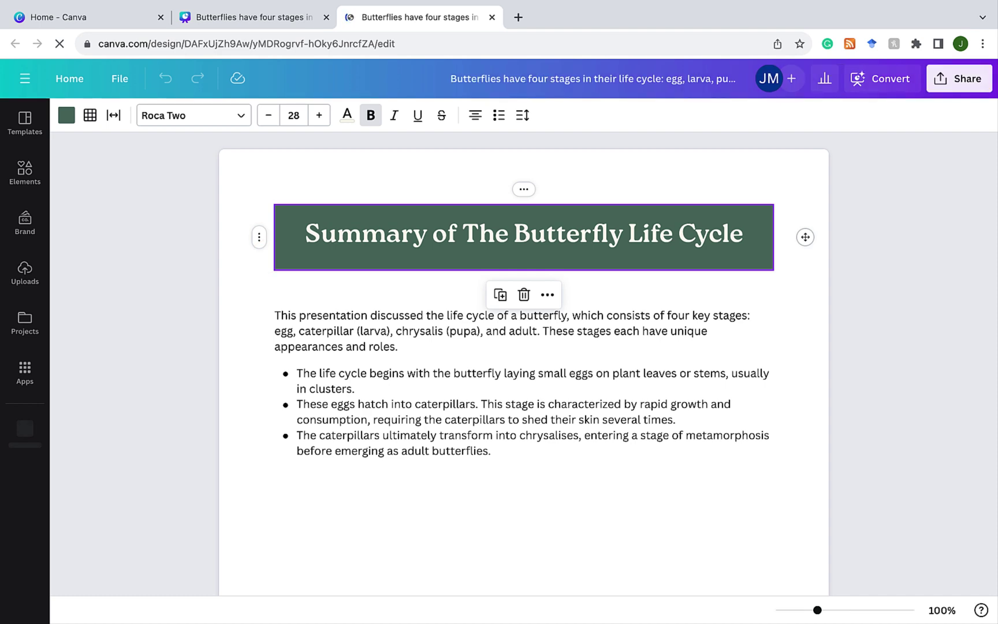
Step: From the butterfly presentation, generate an All text doc with Magic Switch and open it
left_click(255, 16)
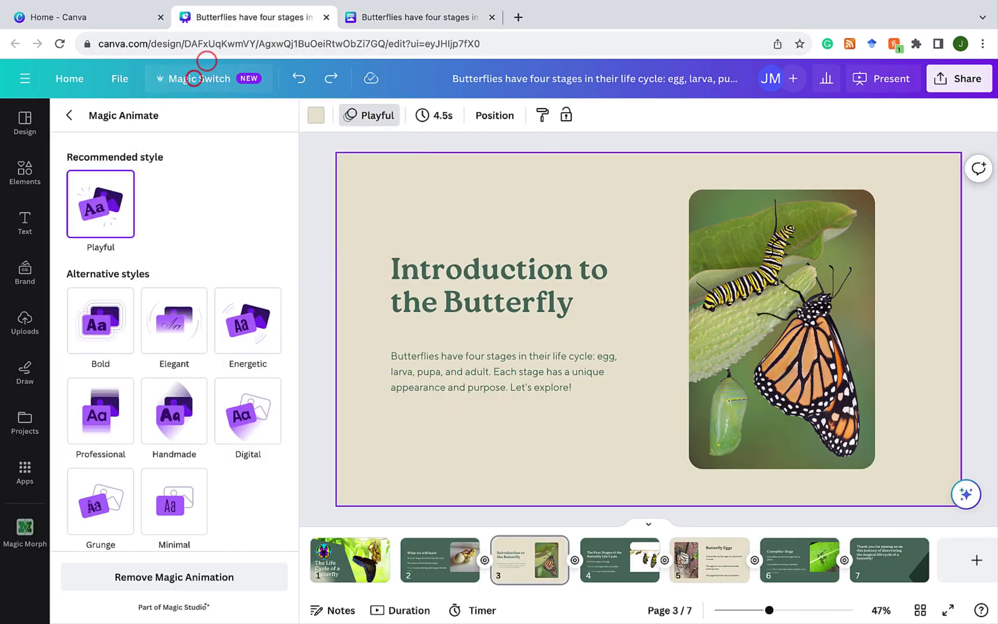
left_click(193, 79)
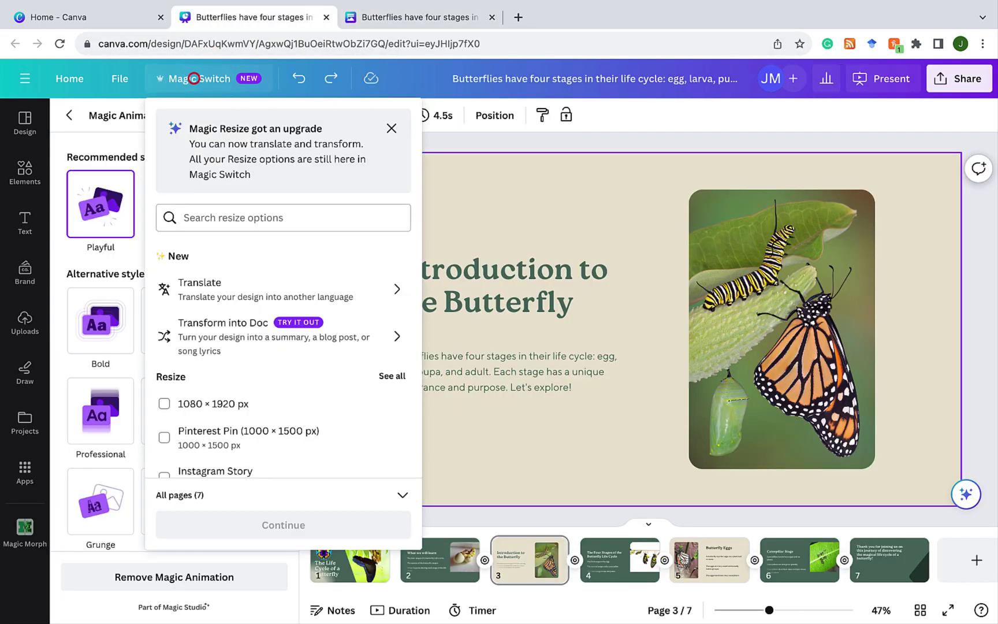
left_click(252, 329)
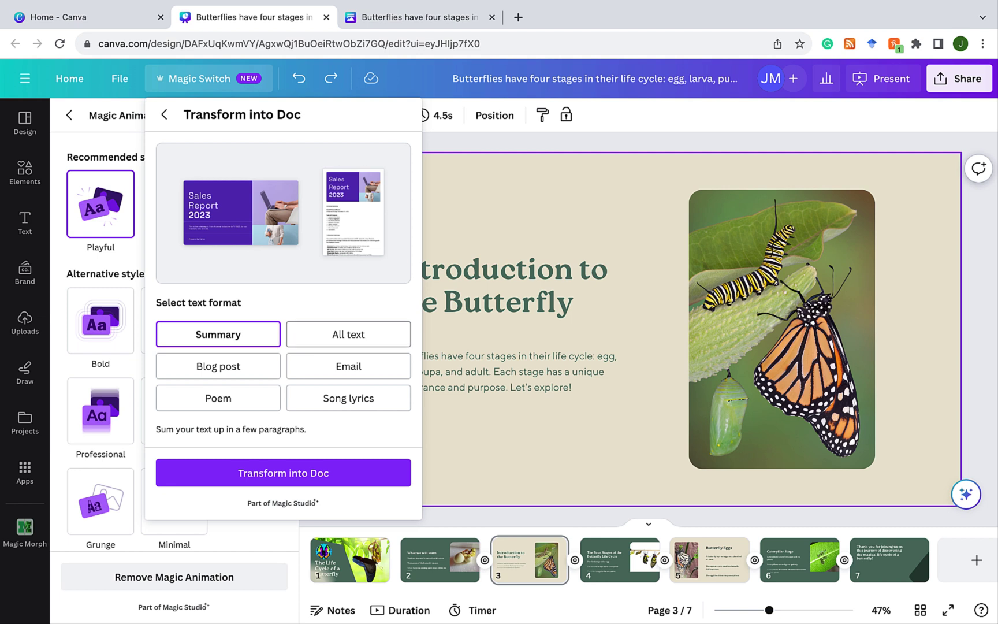
left_click(325, 334)
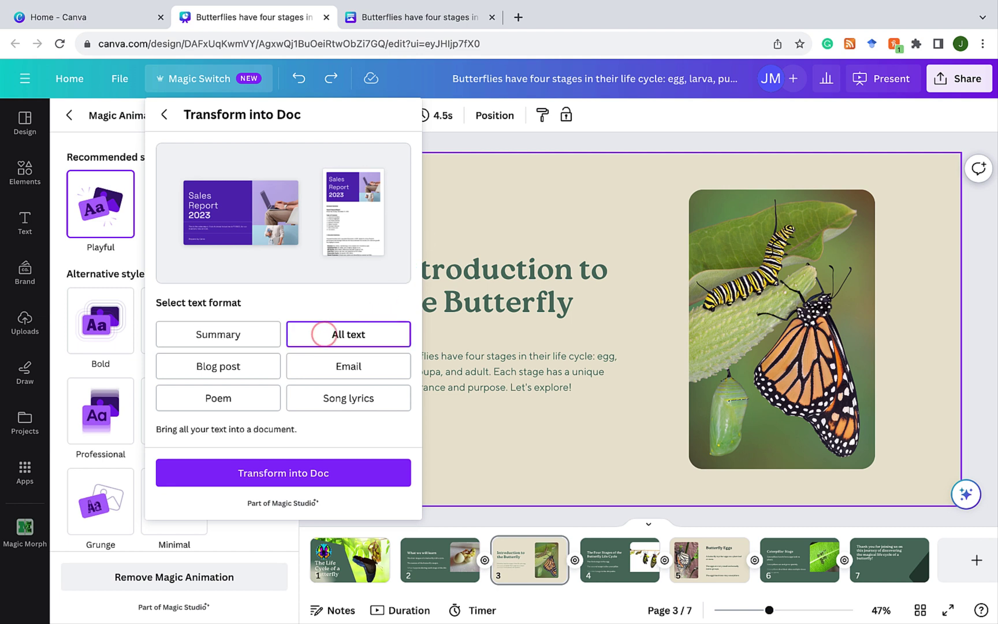
left_click(273, 471)
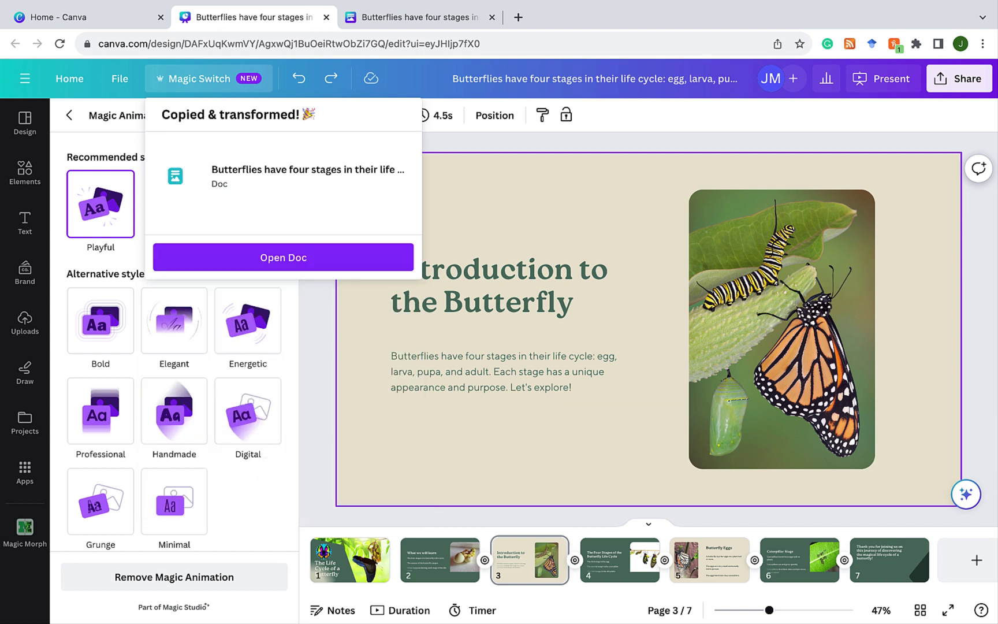
left_click(244, 254)
Step: Review the doc's PDF download page size options
scroll(243, 254, "down", 10)
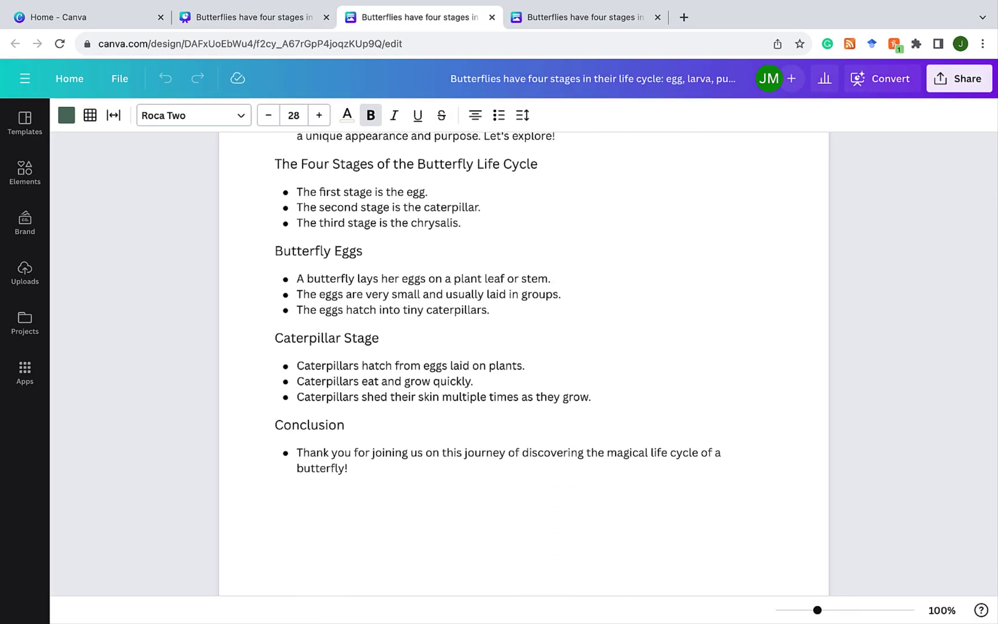
left_click(958, 78)
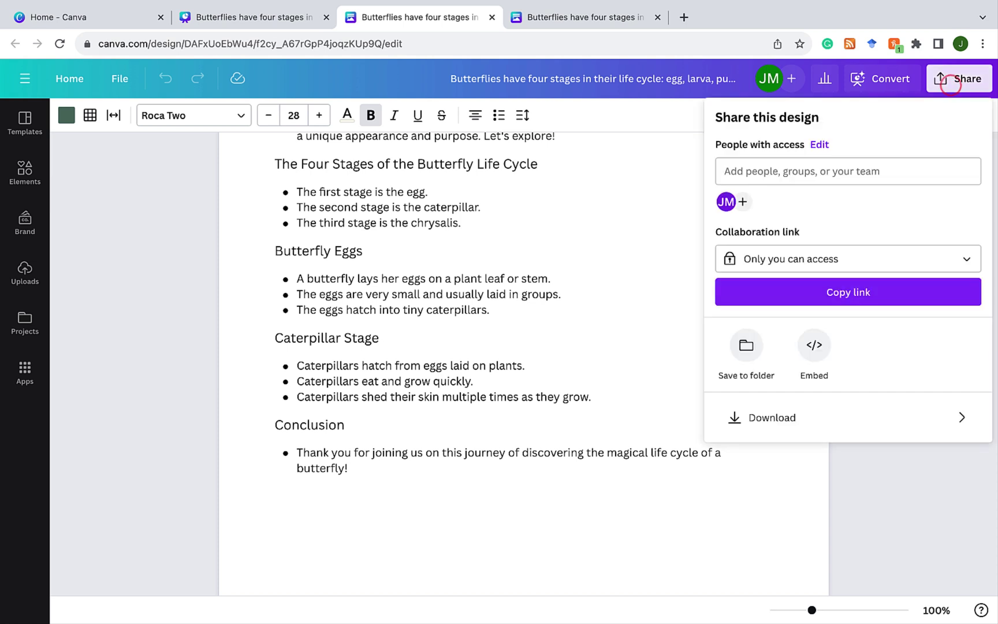
left_click(764, 418)
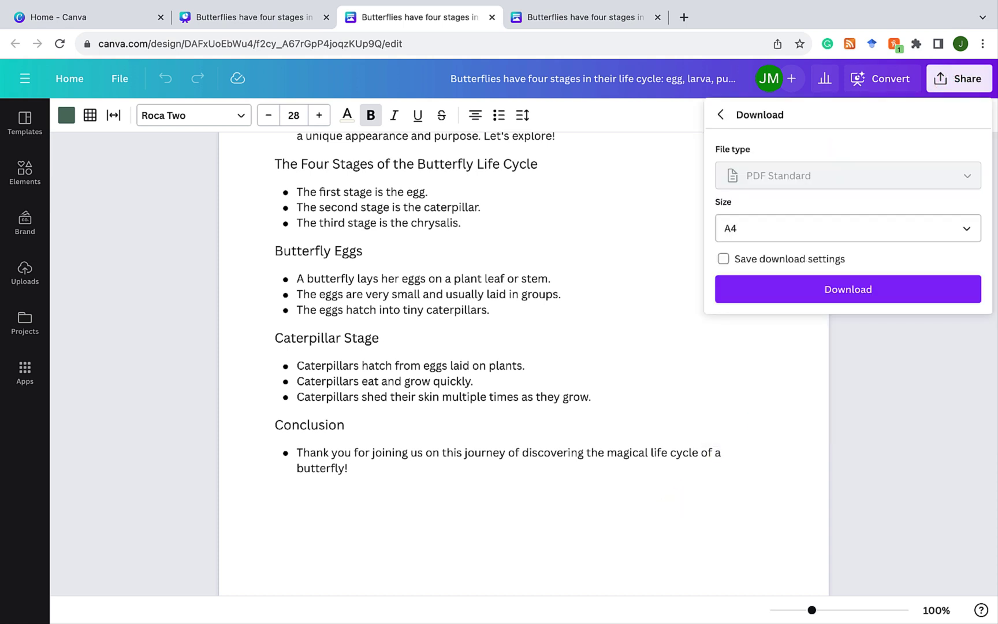
left_click(764, 229)
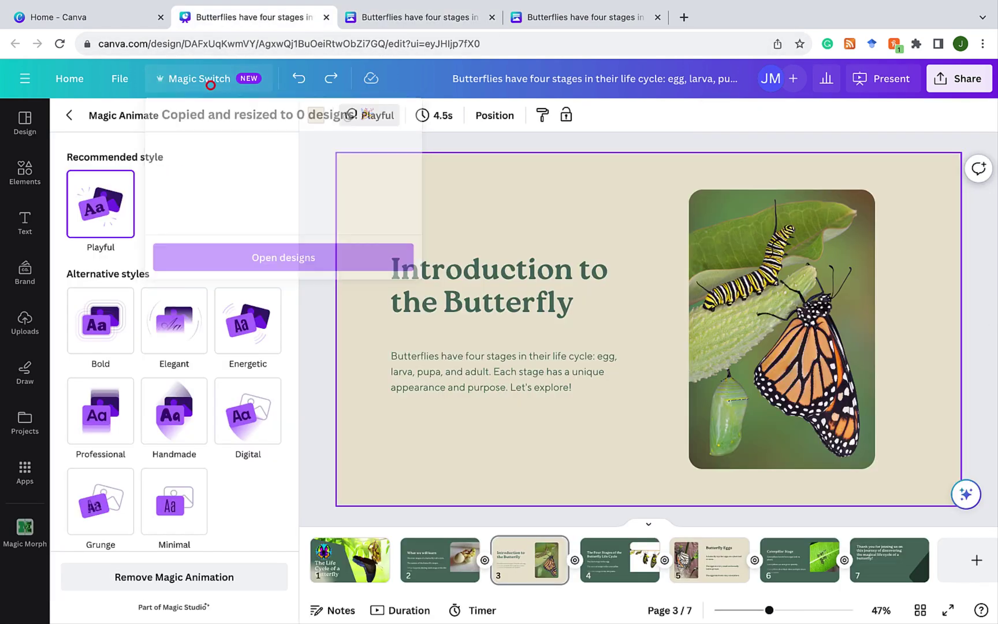
Step: Transform the slides into a Song lyrics doc and open the Country Ballad of the Butterfly Life Cycle
left_click(210, 84)
left_click(208, 323)
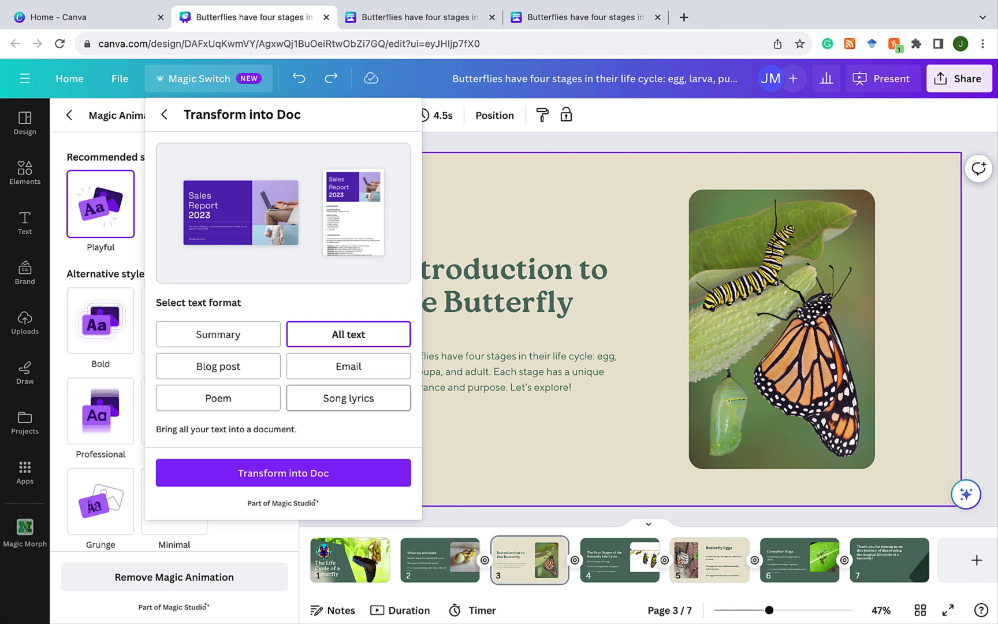
left_click(328, 403)
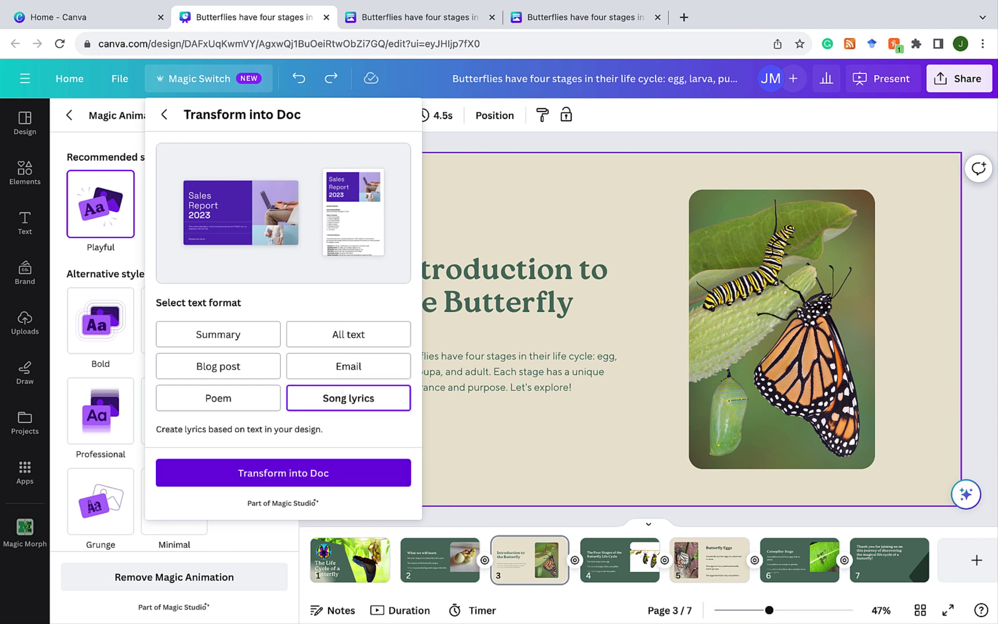
left_click(285, 472)
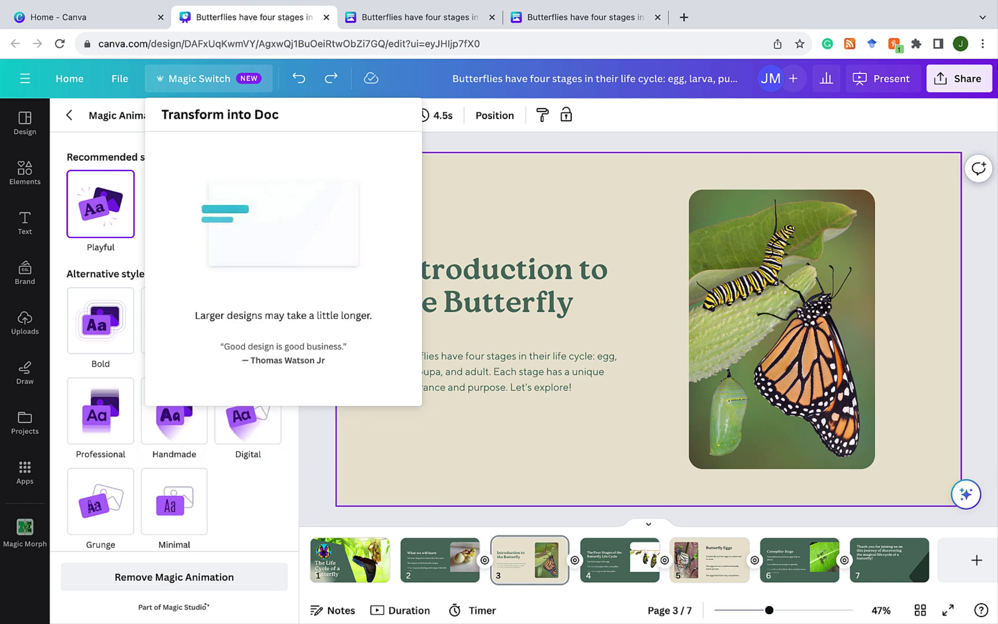
left_click(274, 256)
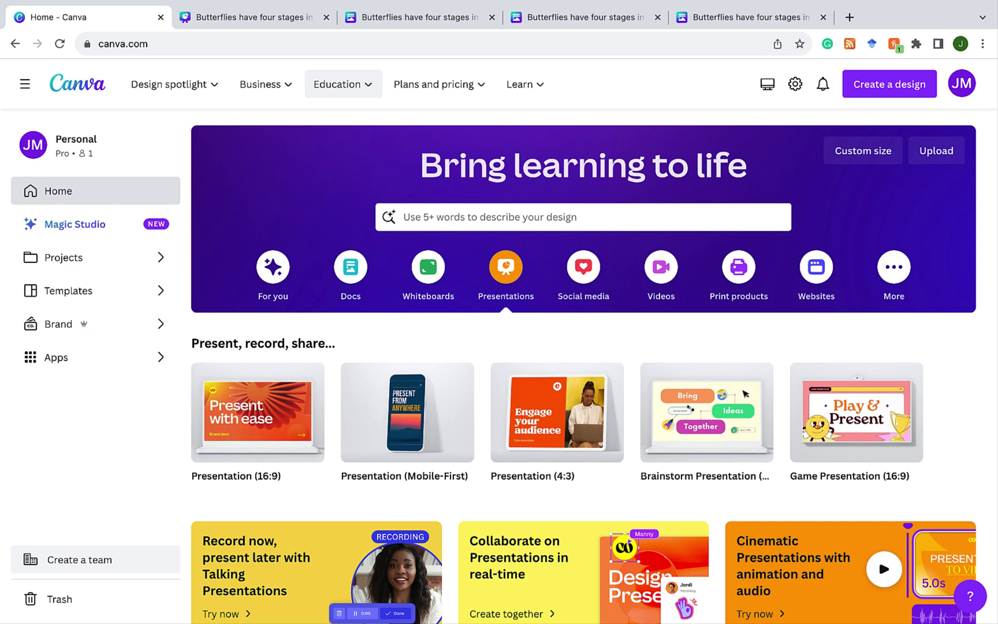
Step: Open the Compare pricing page and switch the plan cards to Monthly billing
mouse_move(438, 84)
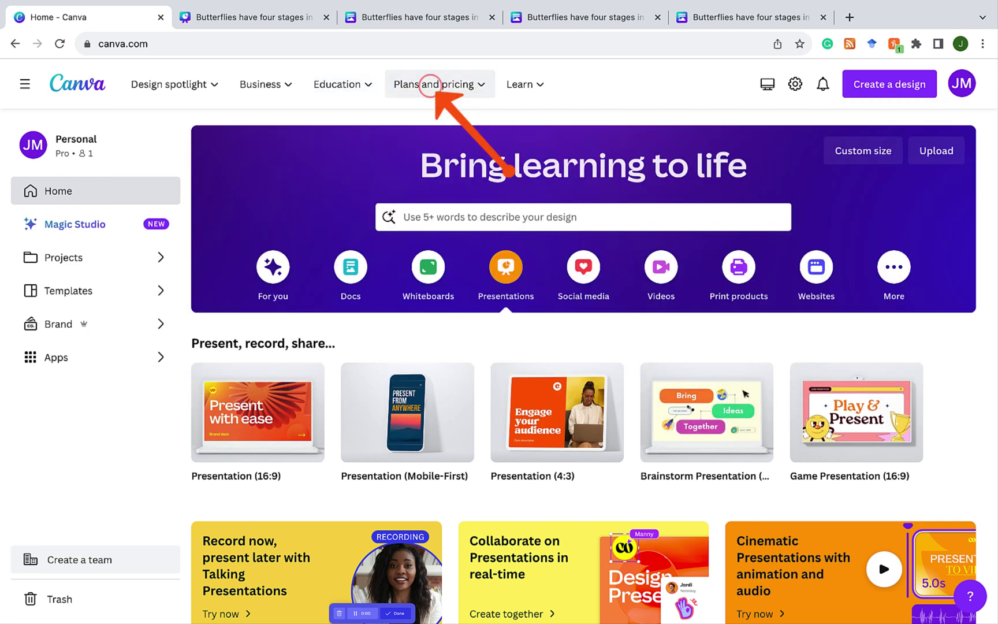
left_click(430, 84)
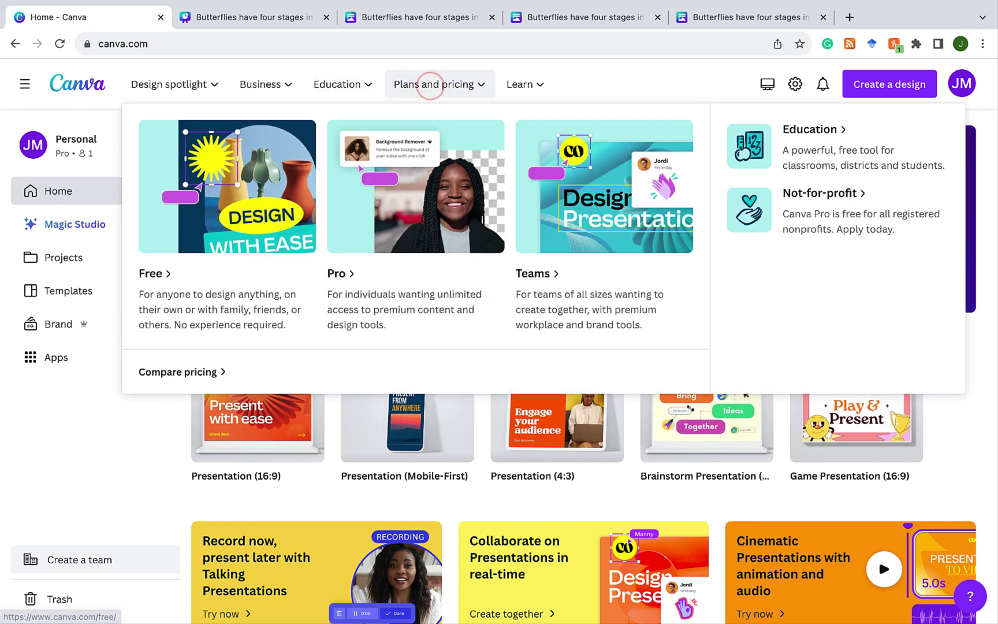
left_click(173, 365)
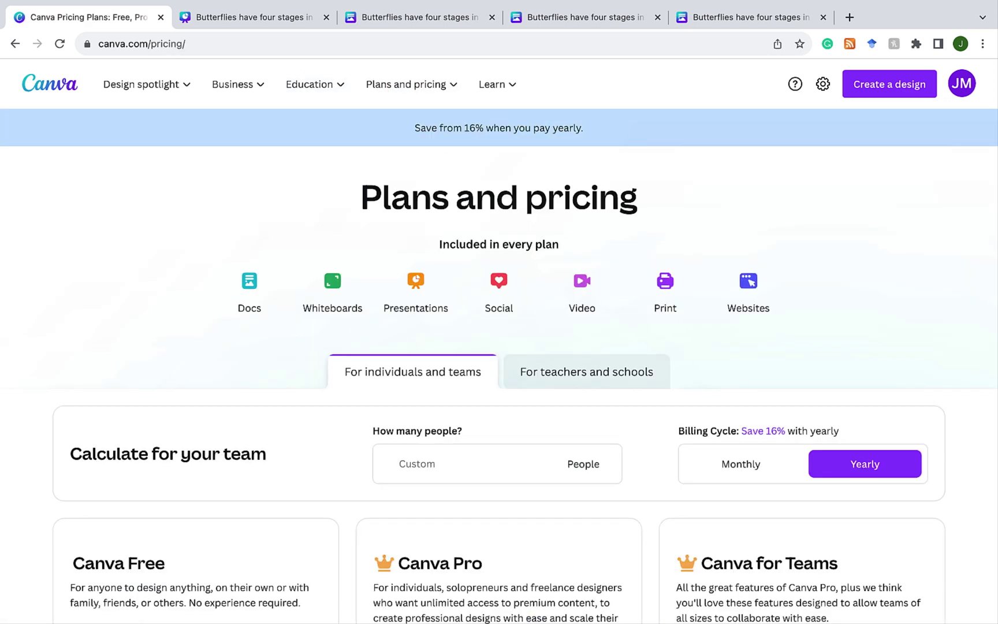
scroll(499, 340, "down", 3)
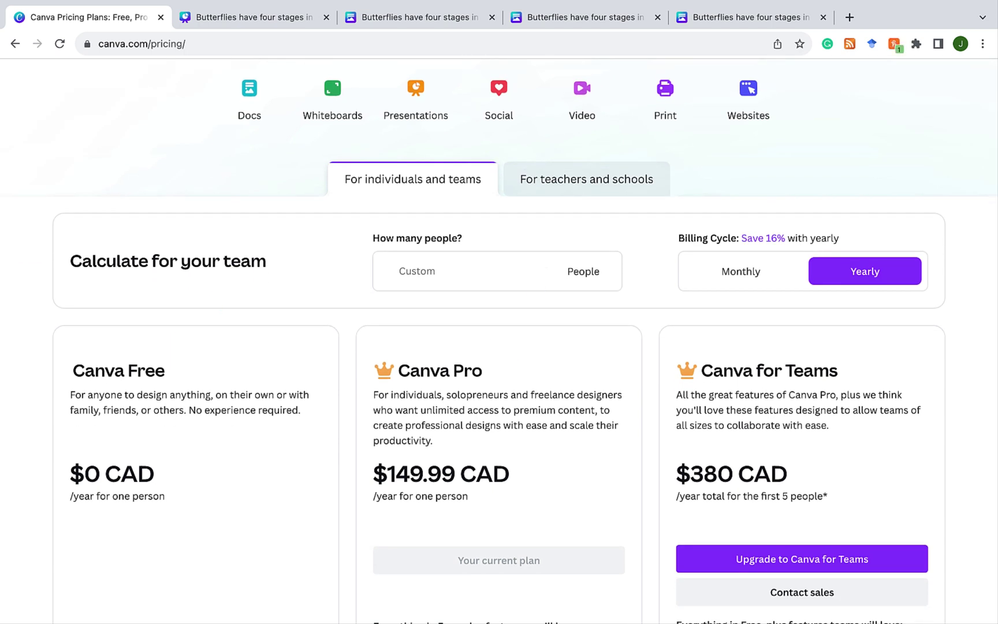
left_click(741, 271)
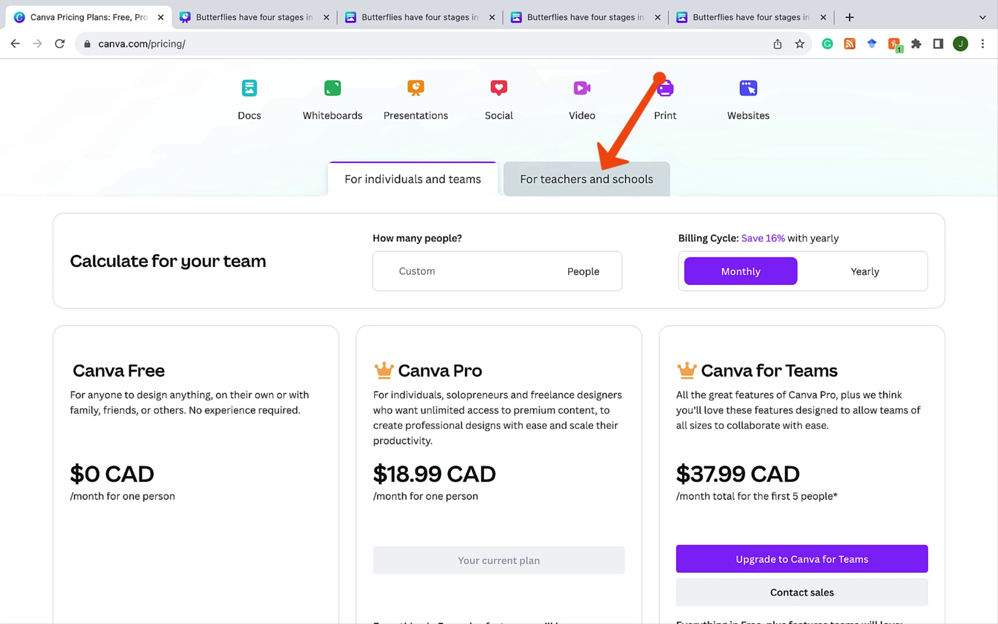
Step: Show the free Teachers and Schools and Districts plans on the pricing page
left_click(541, 182)
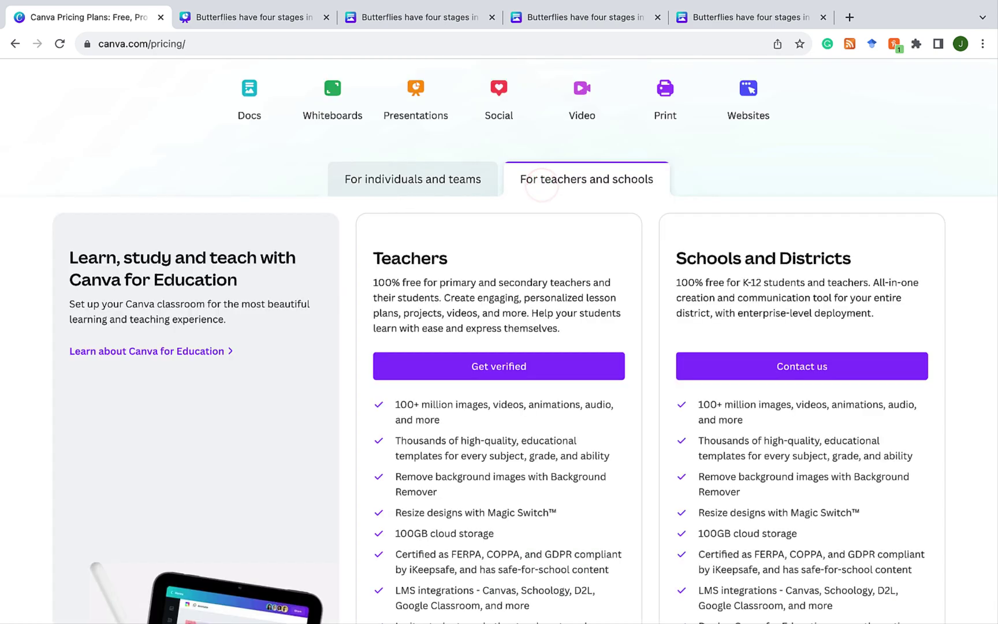